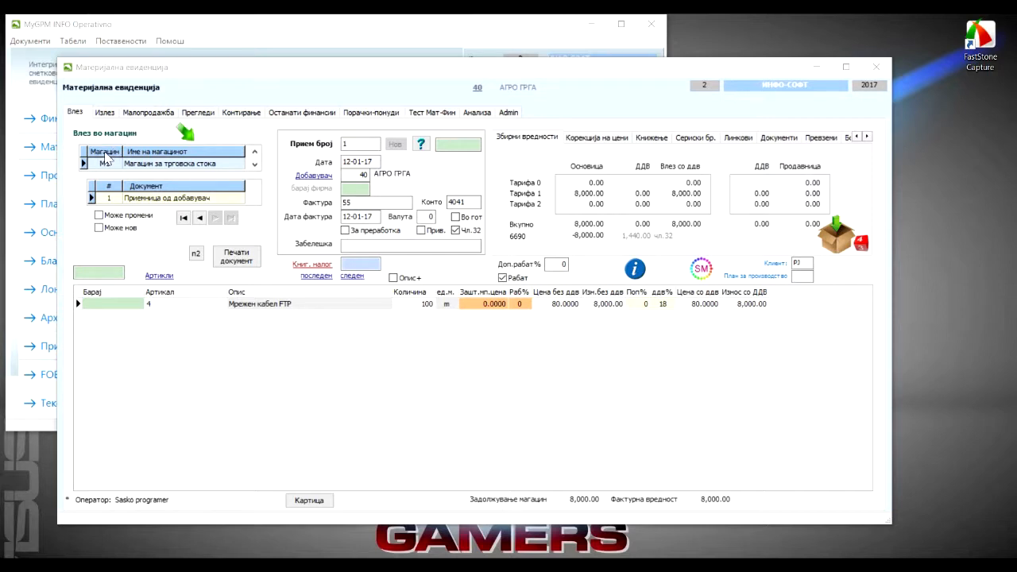
# Step: Browse the list of warehouses in the goods entry form and select M1, Магацин за трговска стока
pyautogui.click(143, 153)
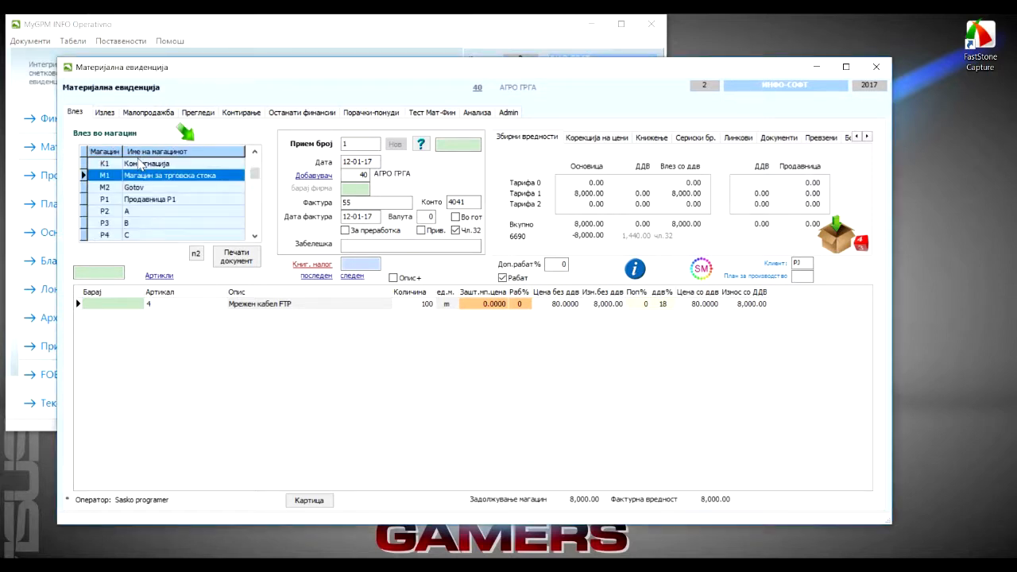
pyautogui.click(255, 235)
pyautogui.click(255, 152)
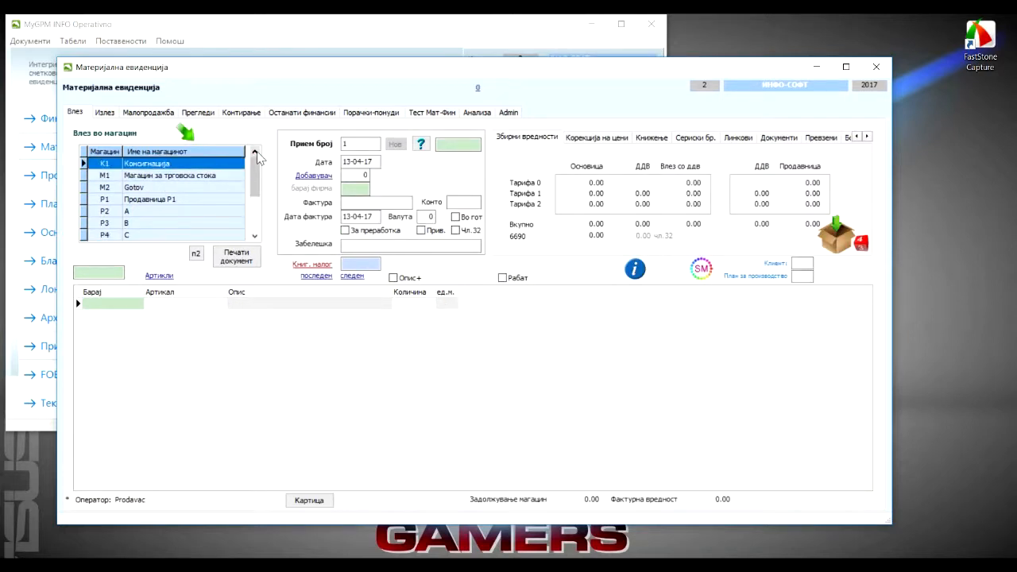
pyautogui.click(161, 175)
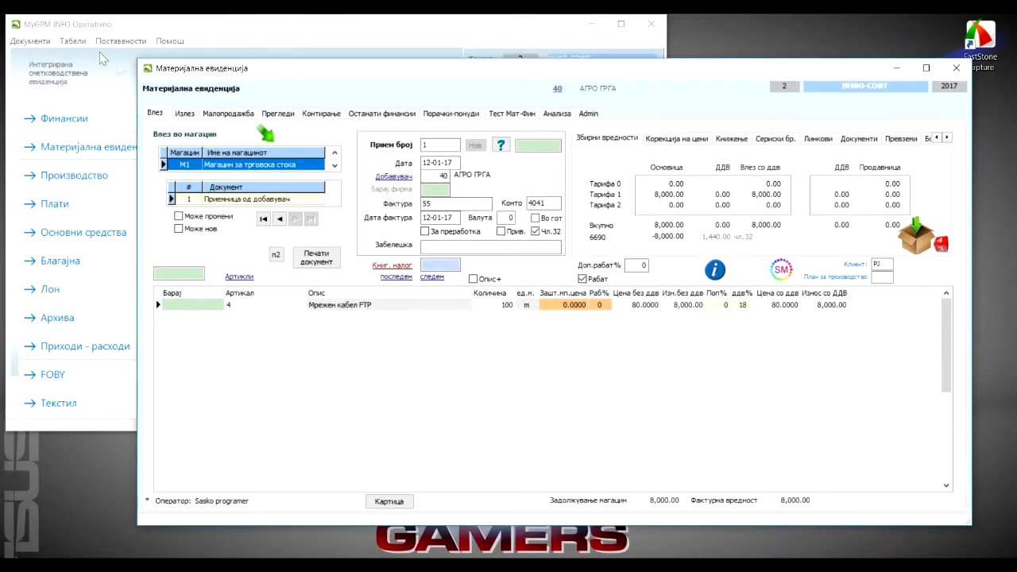
# Step: Open the Магацини table to view the defined warehouses and shops, and close it again
pyautogui.click(72, 41)
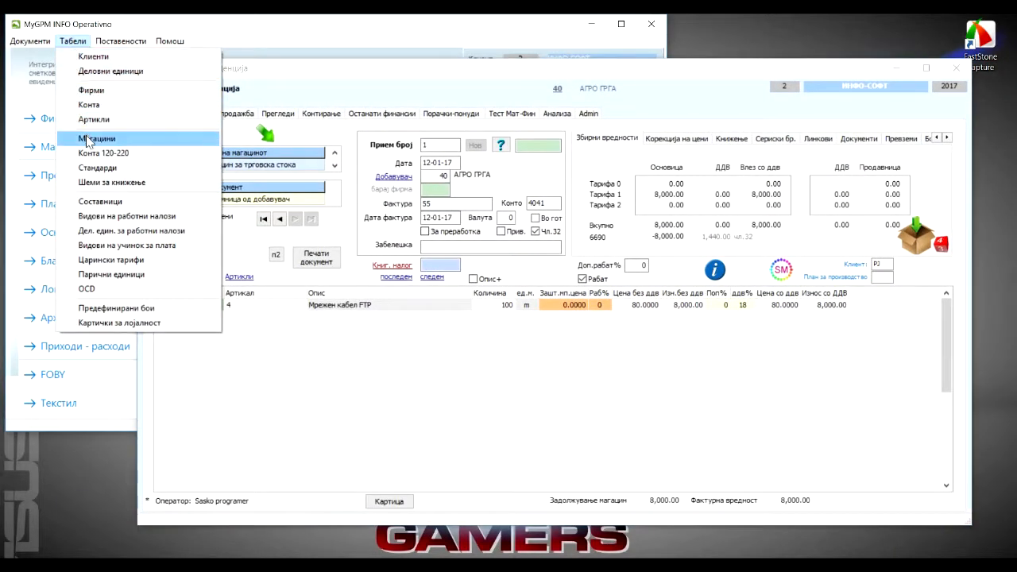
pyautogui.click(87, 140)
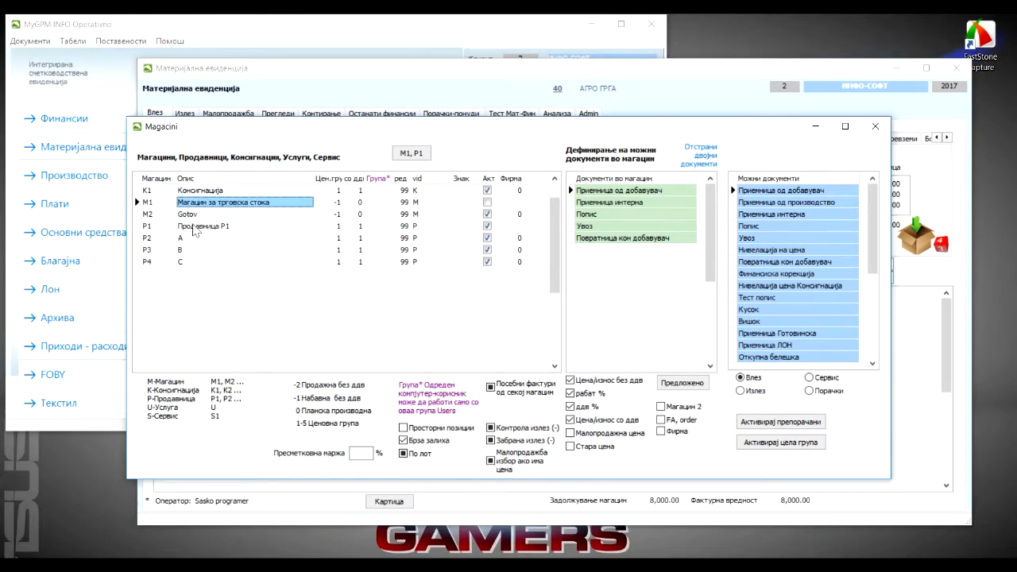
pyautogui.click(875, 127)
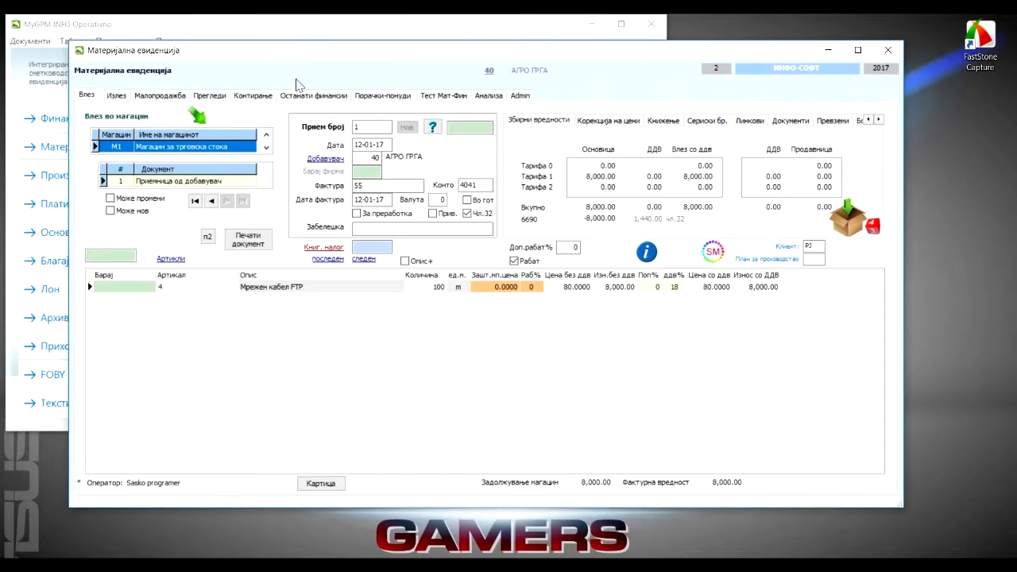
# Step: Move through the entry form's warehouses to Продавница P1 and return to M1, Магацин за трговска стока
pyautogui.click(158, 141)
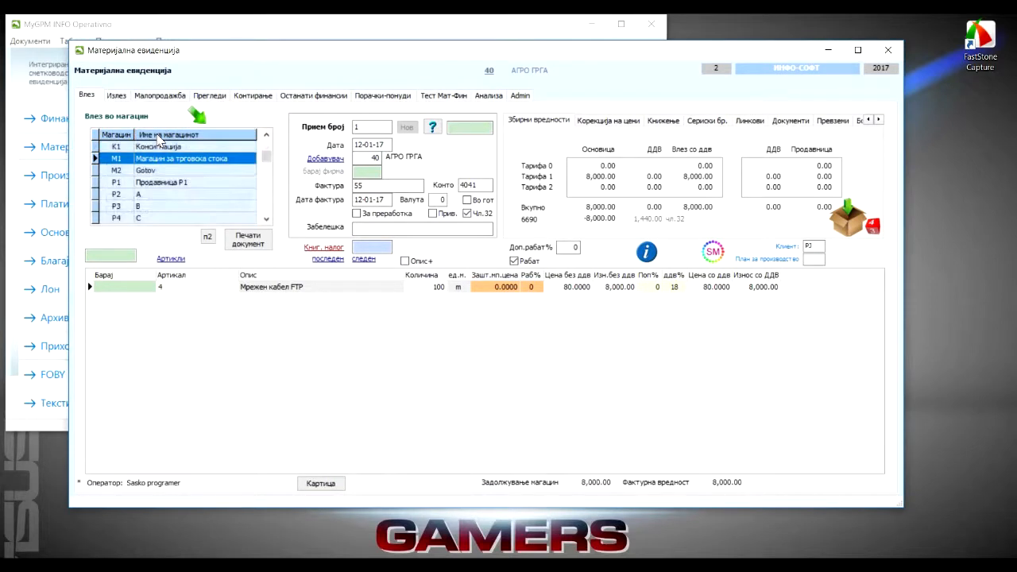
pyautogui.click(161, 135)
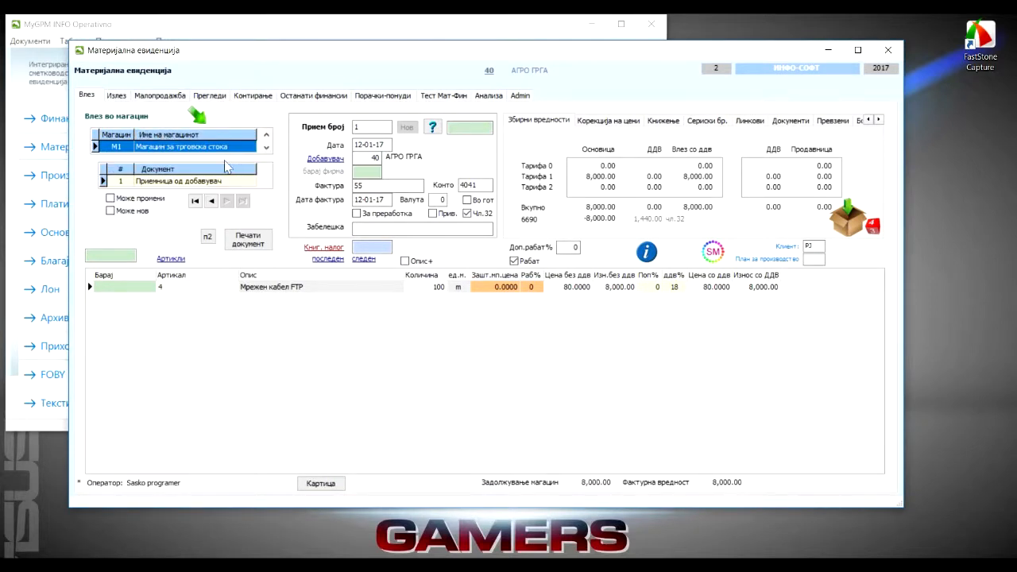
pyautogui.click(268, 147)
pyautogui.click(268, 148)
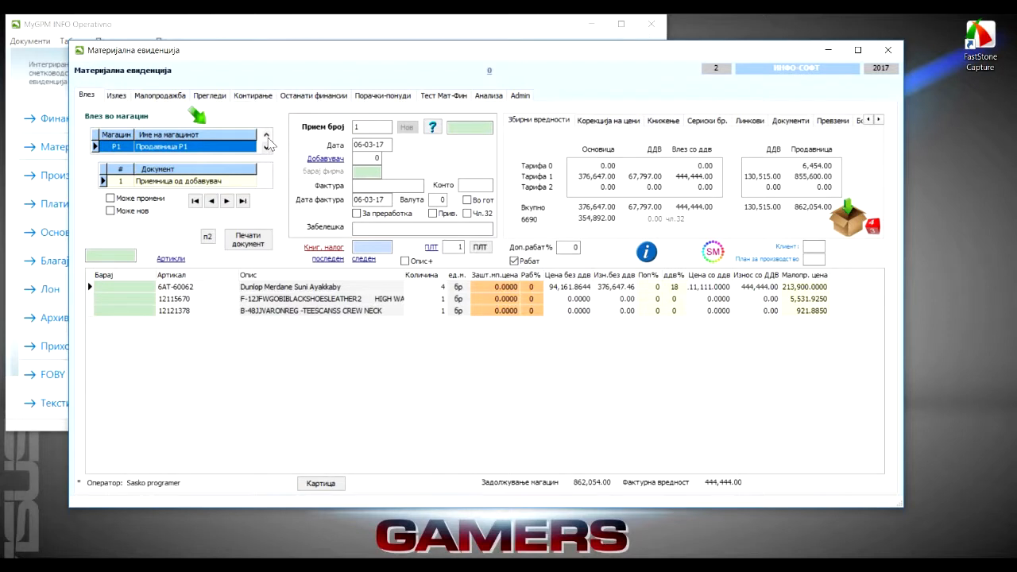
pyautogui.click(268, 136)
pyautogui.click(267, 136)
pyautogui.click(192, 136)
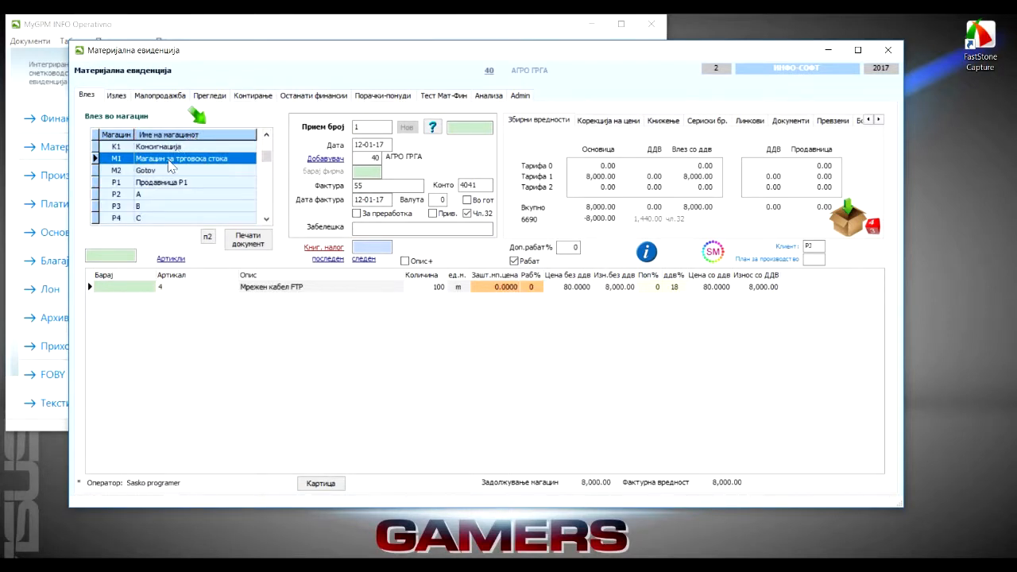
pyautogui.click(168, 162)
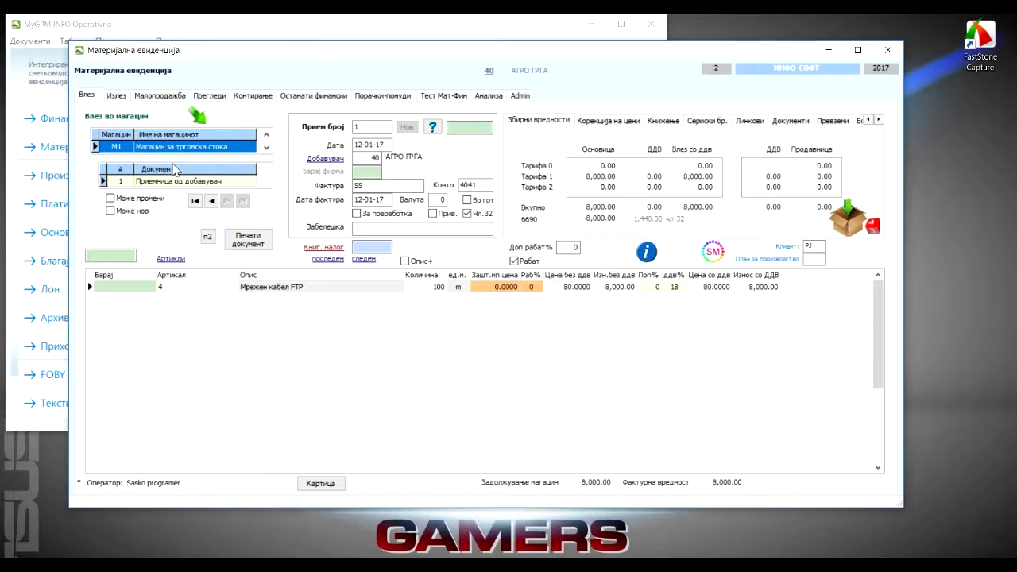
# Step: Show the document types available for entry into warehouse M1
pyautogui.click(172, 172)
pyautogui.click(173, 172)
pyautogui.click(171, 171)
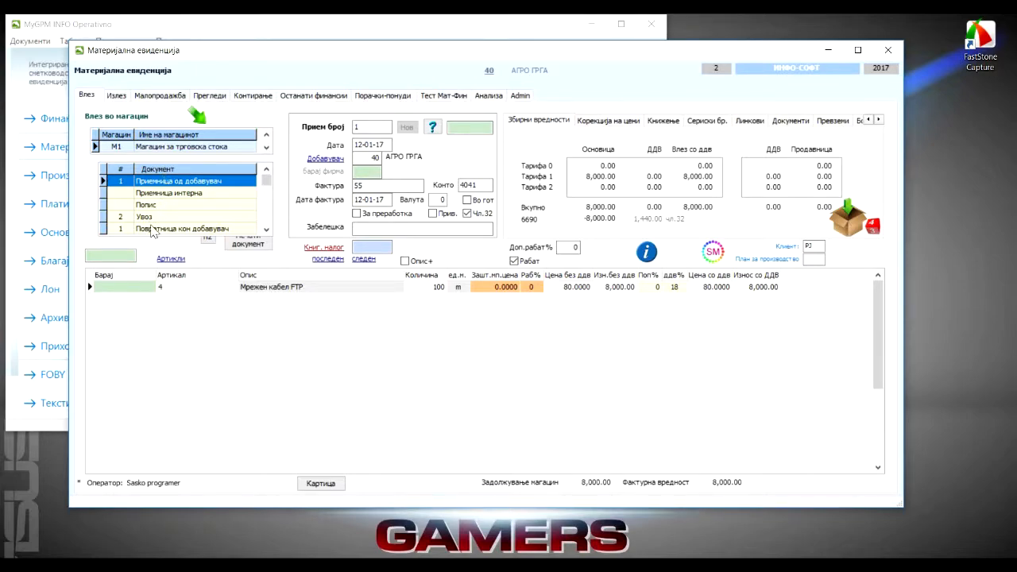
# Step: Open the Магацини table and examine the possible entry documents for warehouse M1, down to Повратница кон добавувач
pyautogui.moveTo(213, 51); pyautogui.dragTo(370, 68)
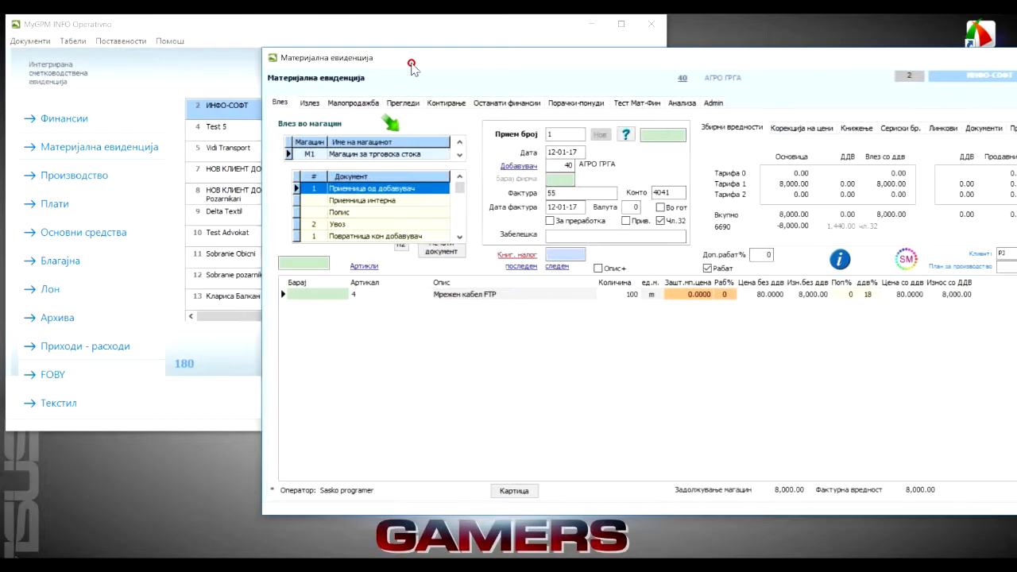
pyautogui.click(72, 41)
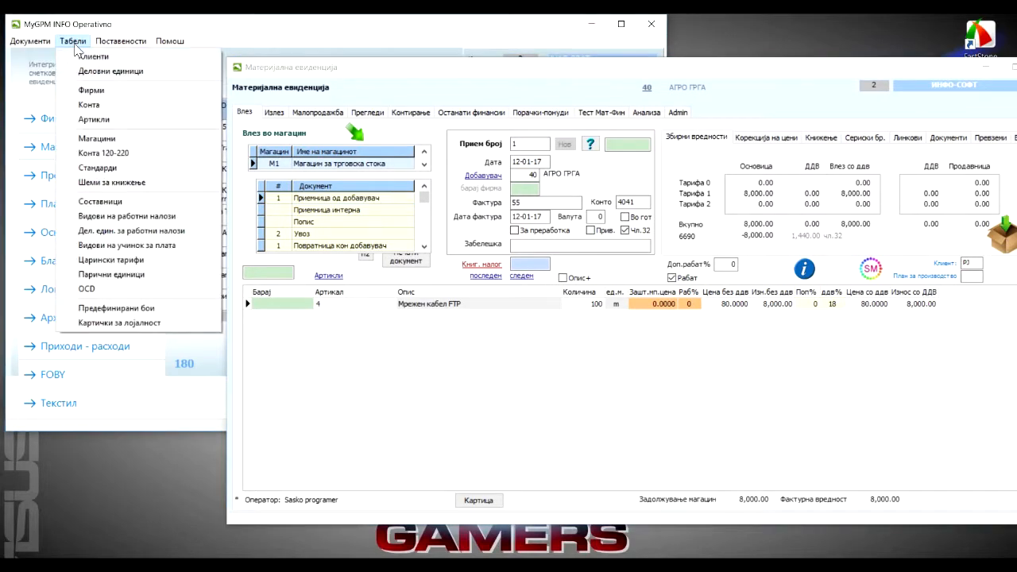
pyautogui.click(96, 138)
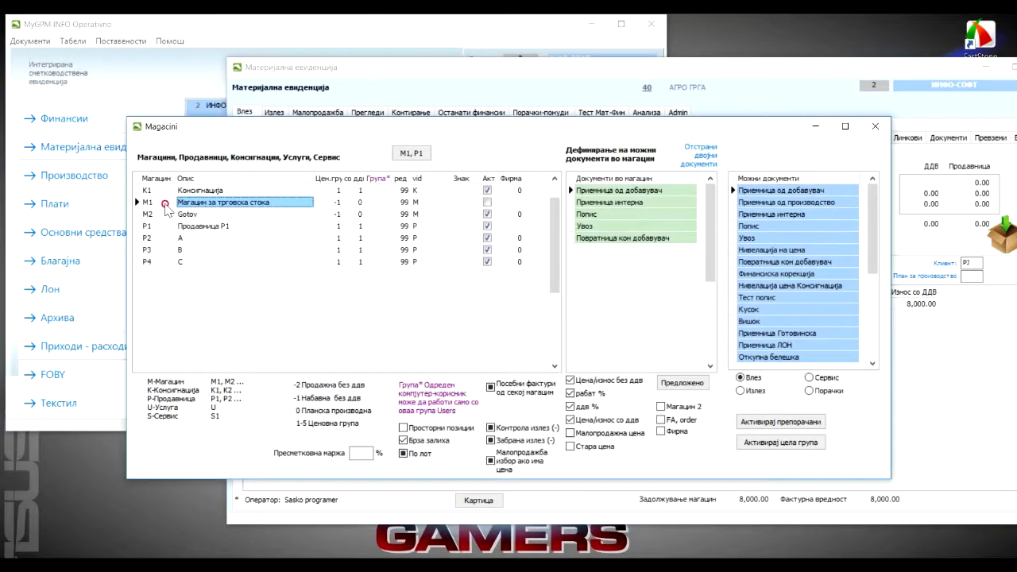
pyautogui.click(164, 205)
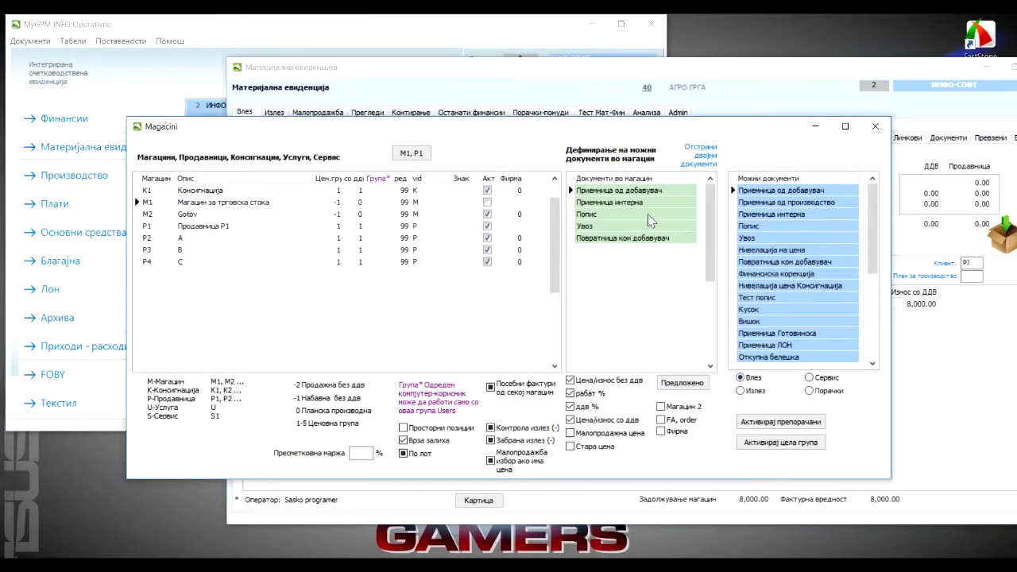
pyautogui.click(779, 192)
pyautogui.click(787, 225)
pyautogui.click(795, 263)
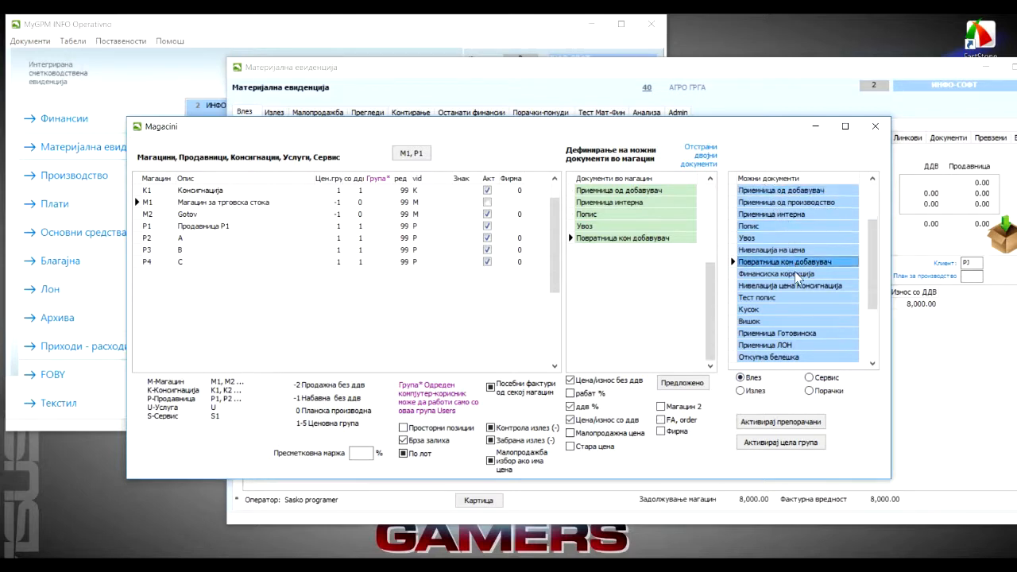
# Step: Go through the documents defined for warehouse M1 and return to the Материјална евиденција window
pyautogui.click(602, 192)
pyautogui.click(599, 203)
pyautogui.click(596, 215)
pyautogui.click(598, 238)
pyautogui.click(598, 193)
pyautogui.click(598, 215)
pyautogui.click(597, 227)
pyautogui.click(597, 239)
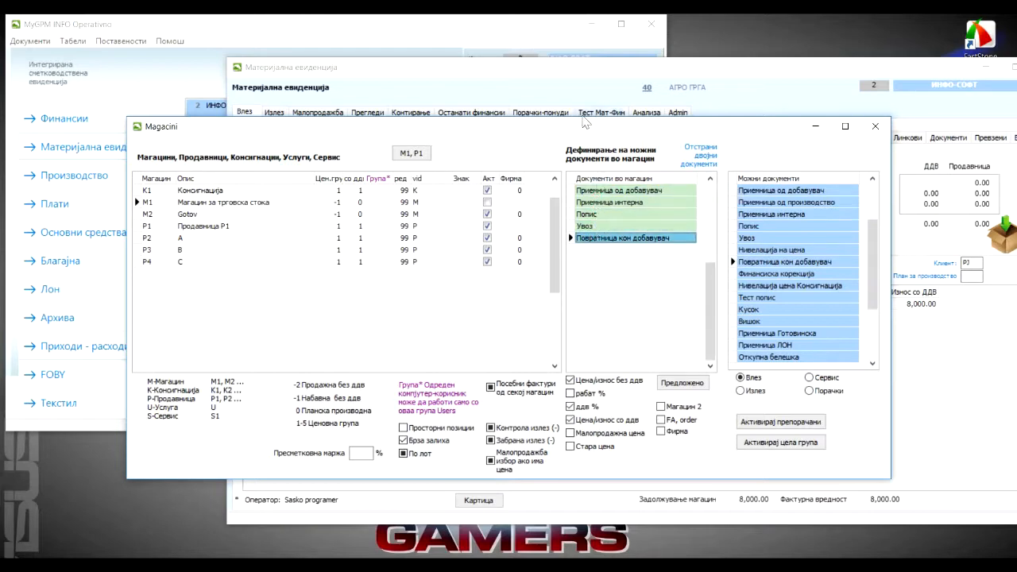
pyautogui.click(480, 76)
pyautogui.moveTo(482, 74); pyautogui.dragTo(377, 66)
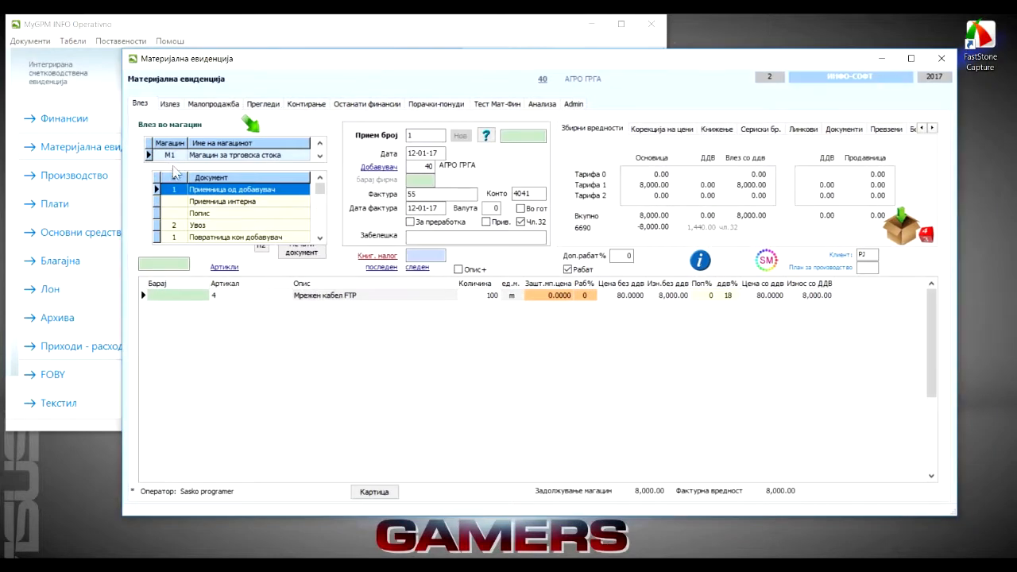
# Step: Choose Приемница од добавувач as the entry document type for warehouse M1
pyautogui.click(213, 179)
pyautogui.click(224, 178)
pyautogui.click(235, 192)
pyautogui.moveTo(322, 67); pyautogui.dragTo(279, 51)
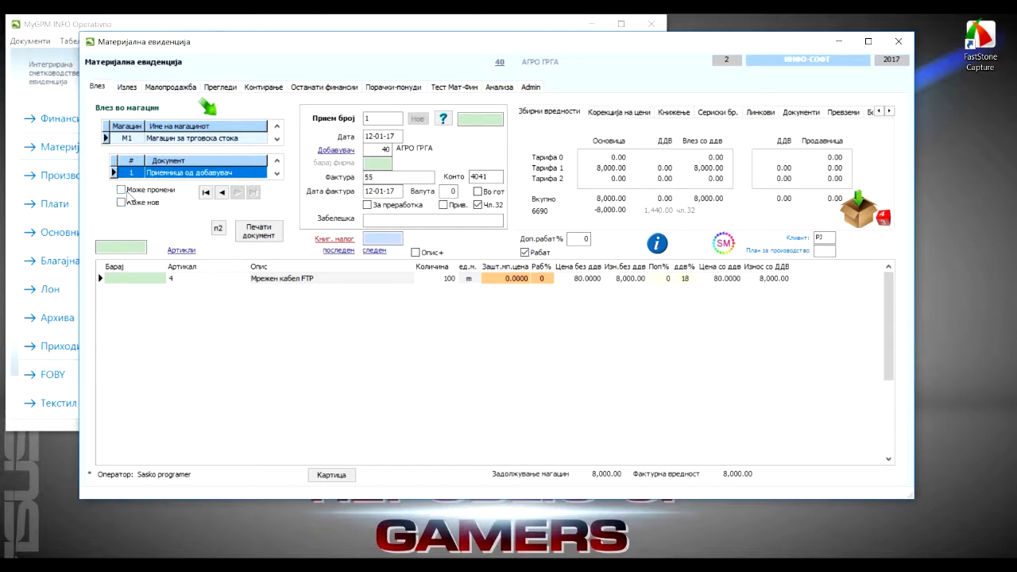
# Step: Enable the Може промени and Може нов permissions, disable them again, and select the receipt's article code
pyautogui.click(121, 190)
pyautogui.click(121, 202)
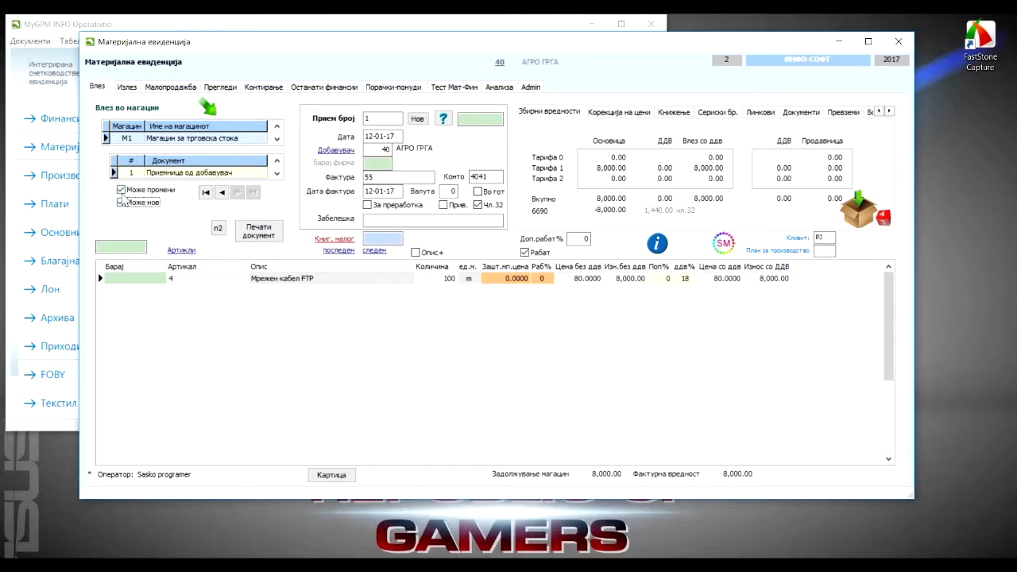
pyautogui.click(121, 191)
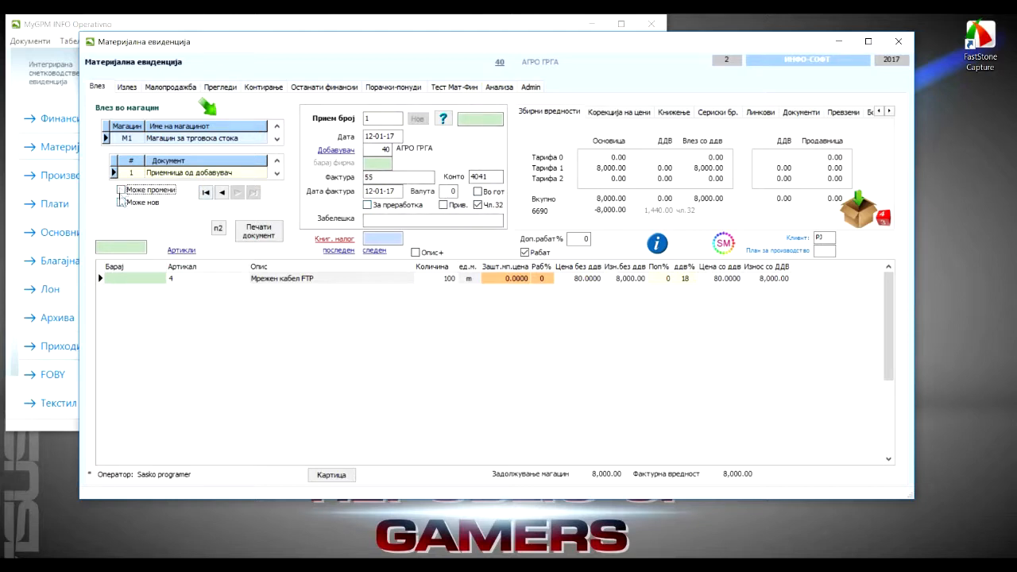
pyautogui.click(190, 278)
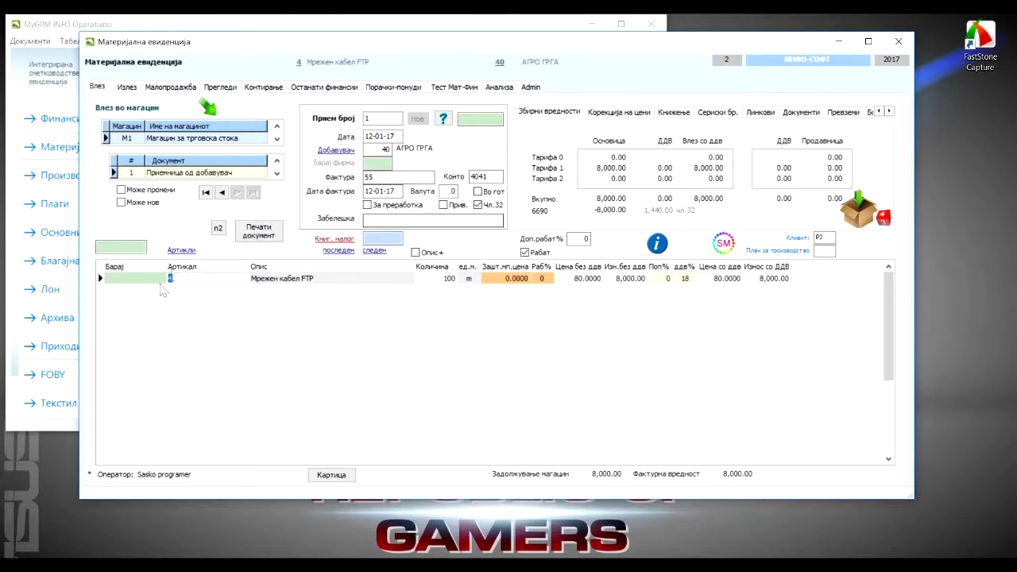
# Step: Enable Може нов and create a new supplier receipt dated 01-06-17
pyautogui.click(124, 202)
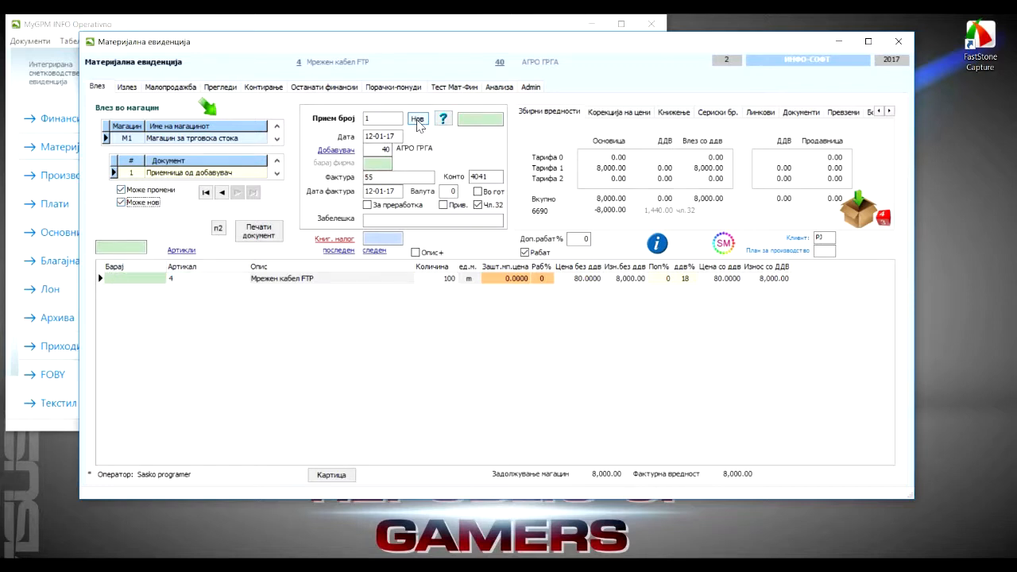
pyautogui.click(416, 120)
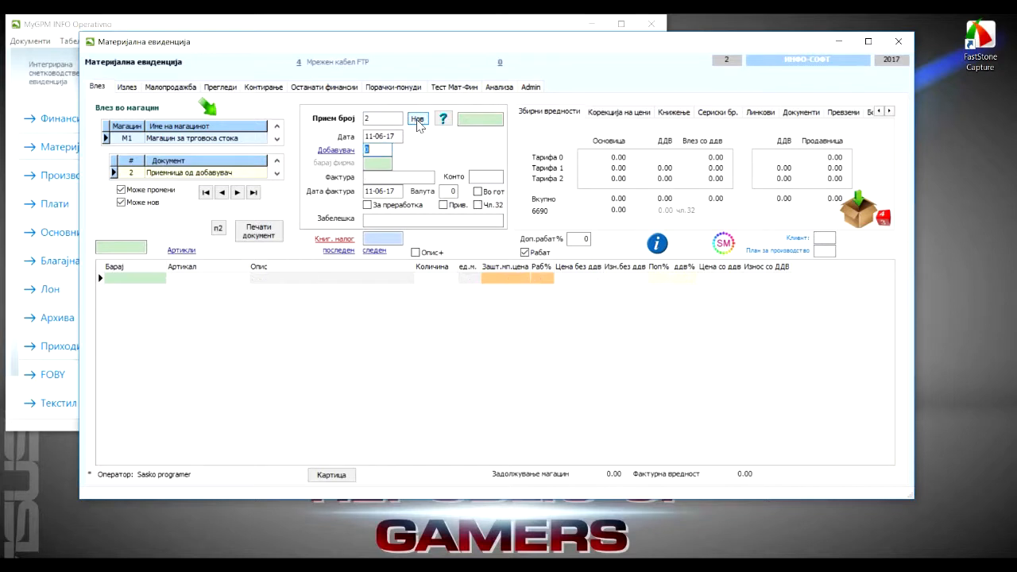
pyautogui.click(372, 136)
# Step: Look up the supplier in the company search and assign ВИПЛАСТ to the receipt
pyautogui.click(371, 163)
pyautogui.press('Return')
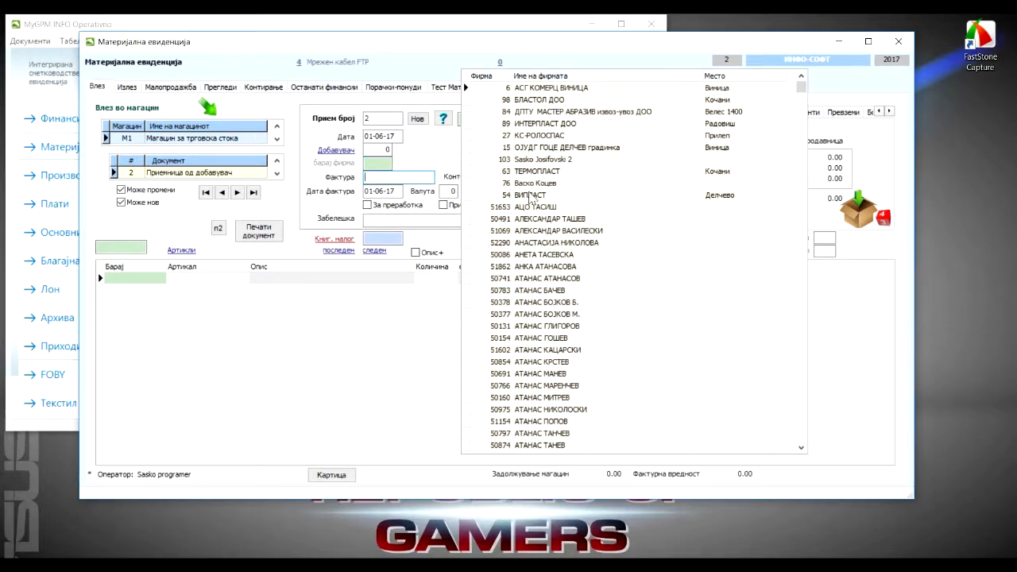
pyautogui.doubleClick(530, 194)
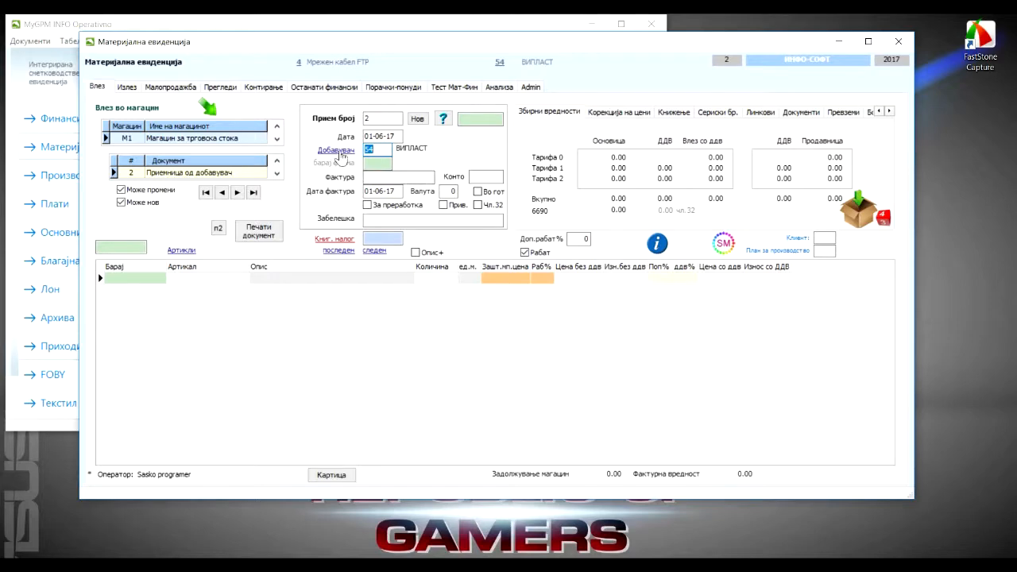
# Step: Open the supplier's record in the Фирми за соработка list to view its details, and close it
pyautogui.click(338, 150)
pyautogui.click(568, 124)
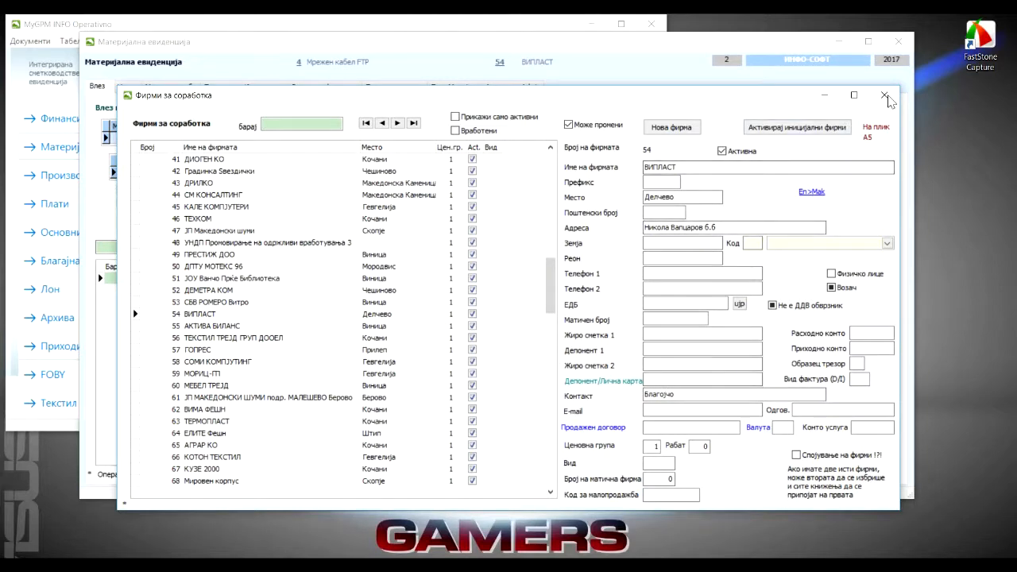
pyautogui.click(886, 96)
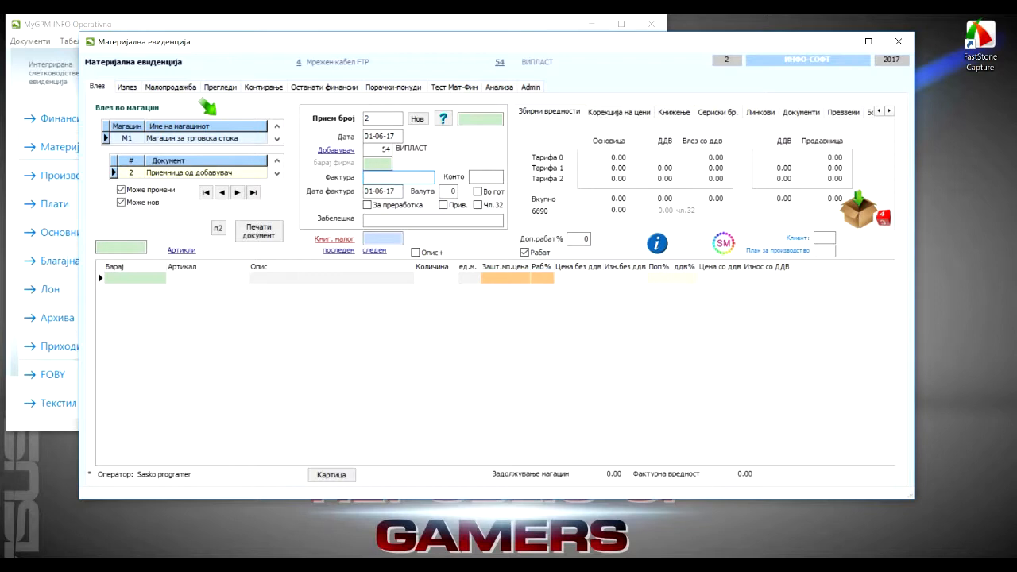
# Step: Enter invoice number 12/17, keep the invoice date 01-06-17 and set Валута to 15
pyautogui.press('Return')
pyautogui.press('Return')
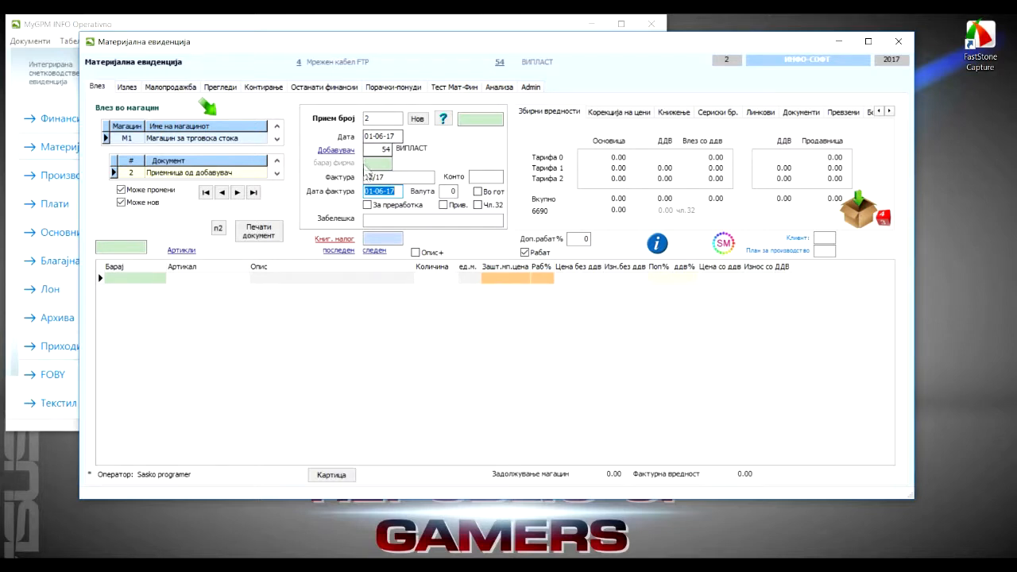
pyautogui.click(367, 191)
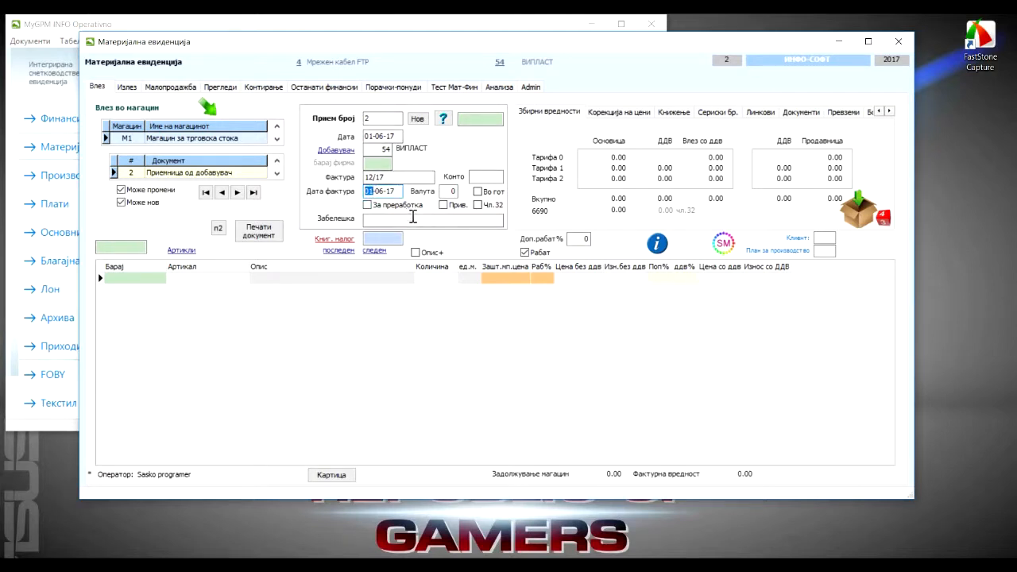
pyautogui.click(456, 195)
pyautogui.press('Return')
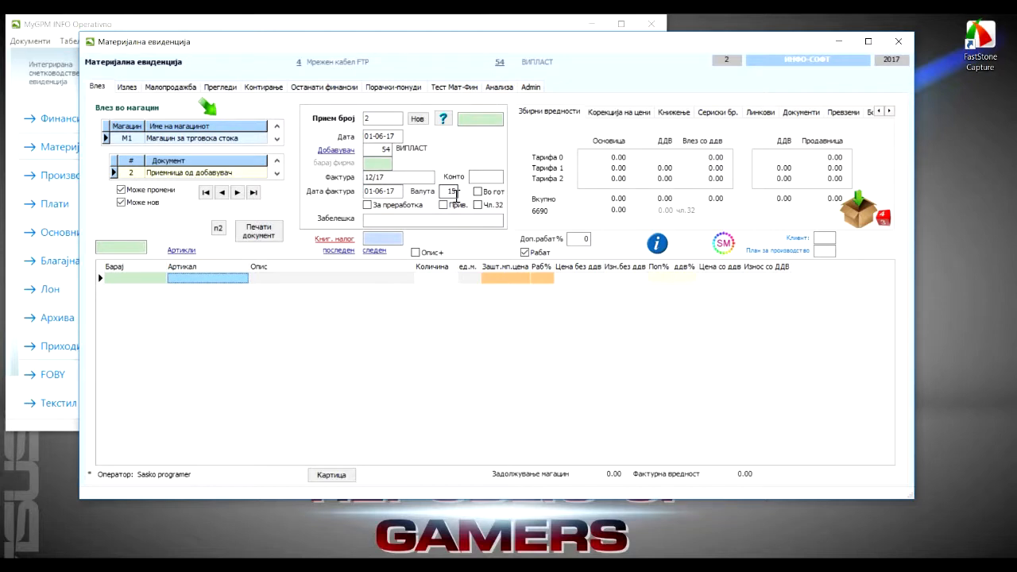
# Step: Search the articles for "ka" and add Мрежен кабел FTP to the receipt's first row
pyautogui.click(127, 278)
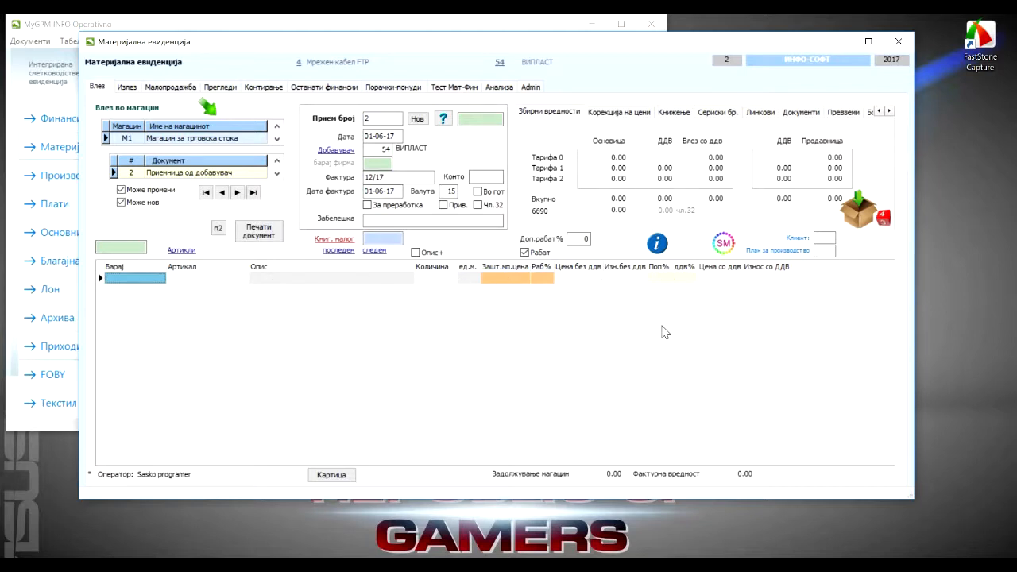
pyautogui.write('ka')
pyautogui.press('Return')
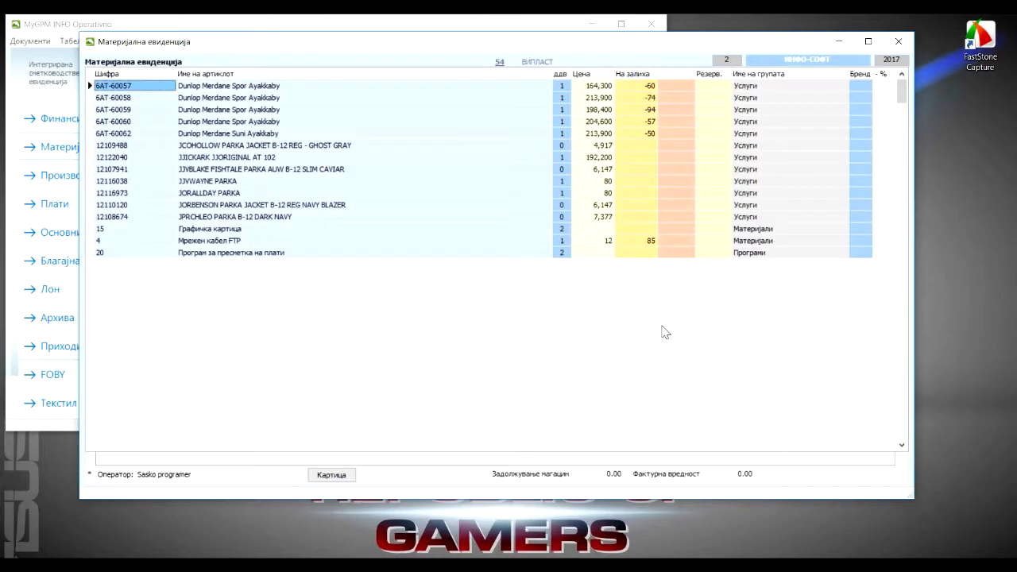
pyautogui.click(218, 240)
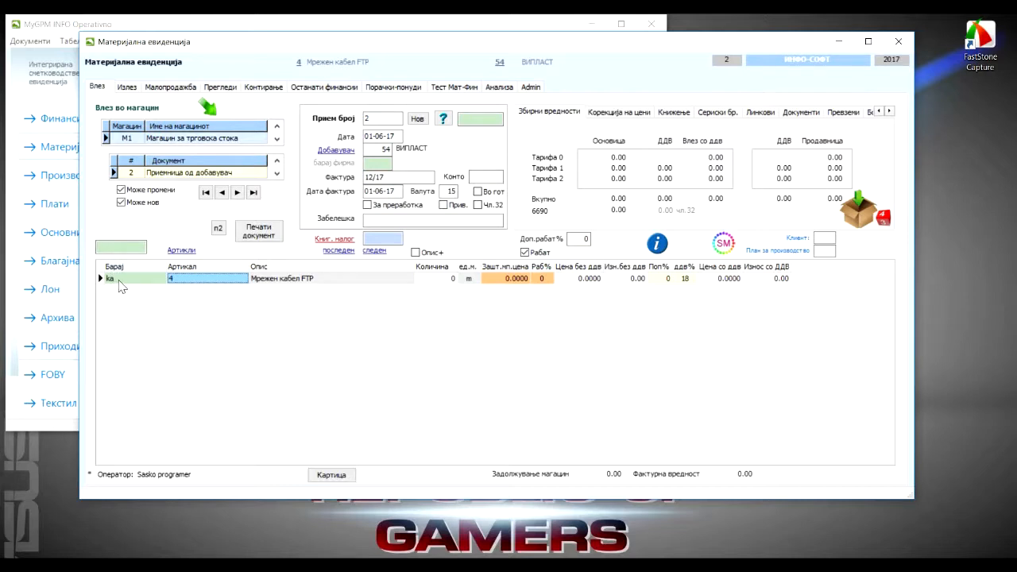
# Step: Assign the first row's article by its code, entering code 1 and replacing it with code 3
pyautogui.click(120, 281)
pyautogui.write('1')
pyautogui.press('Return')
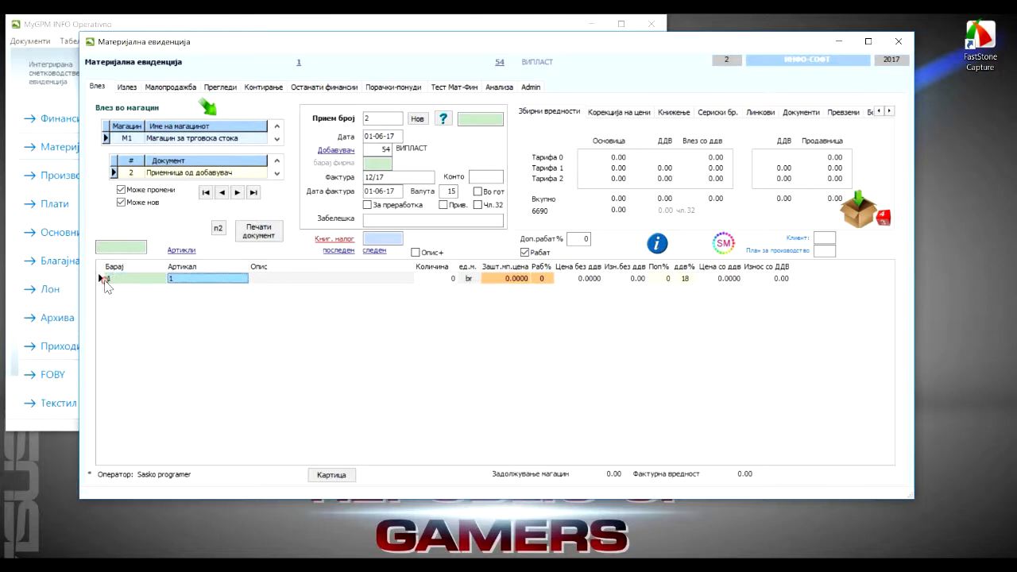
pyautogui.click(121, 282)
pyautogui.write('3')
pyautogui.press('Return')
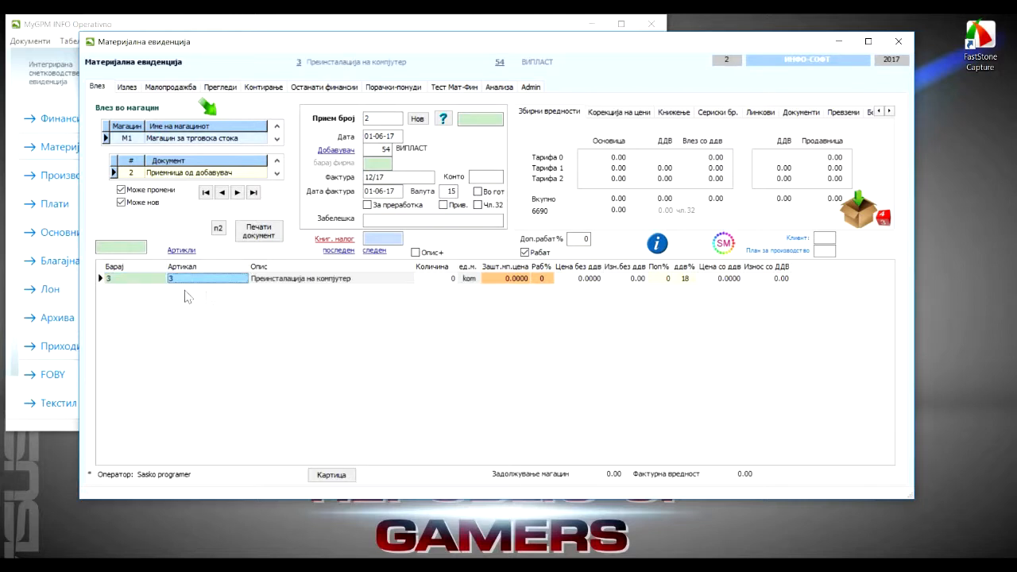
# Step: Search the articles for "kom" and pick Преинсталација на компјутер for the first row
pyautogui.click(139, 280)
pyautogui.write('ko')
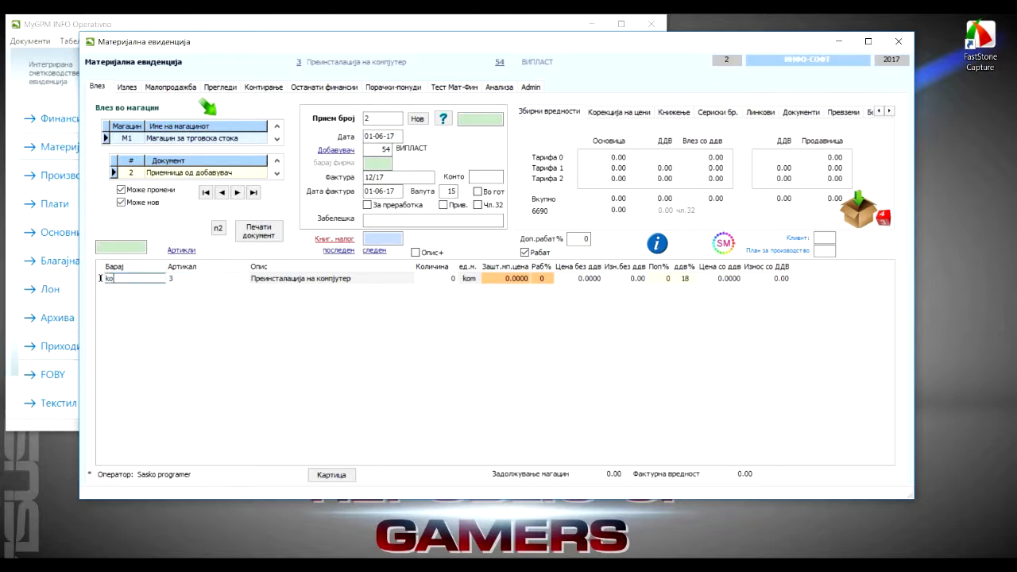
pyautogui.write('m')
pyautogui.press('Return')
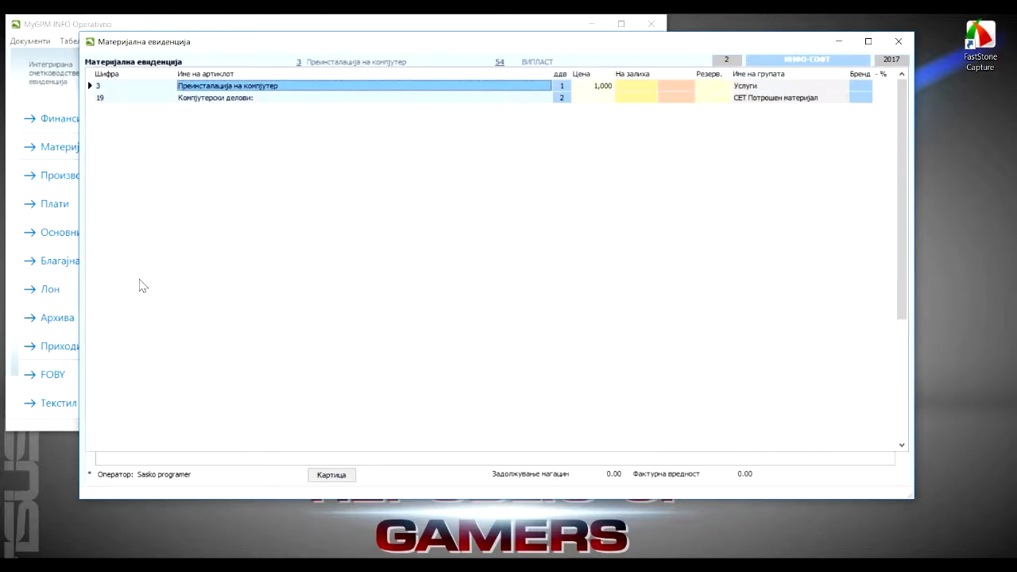
pyautogui.doubleClick(215, 87)
# Step: Try searching the articles for "as do", "m utp" and "utp" in the first row
pyautogui.write('as do')
pyautogui.press('Return')
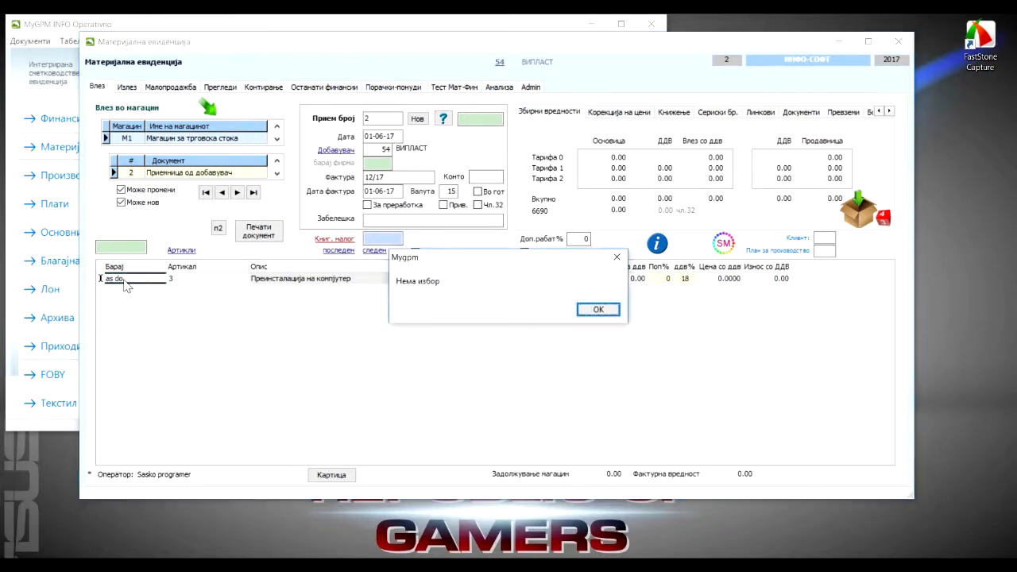
pyautogui.click(598, 309)
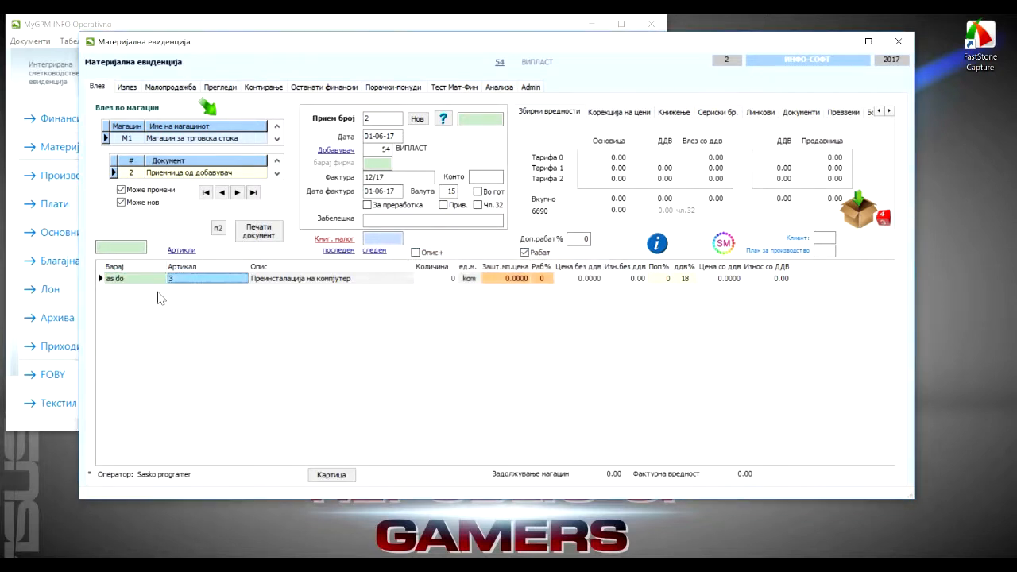
pyautogui.click(139, 282)
pyautogui.write('m')
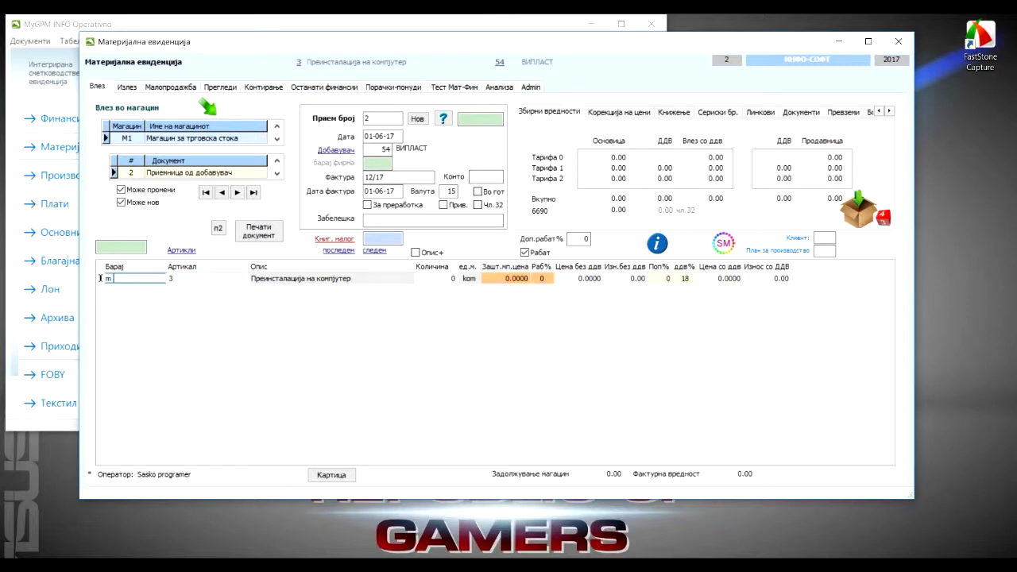
pyautogui.write(' utp')
pyautogui.press('Return')
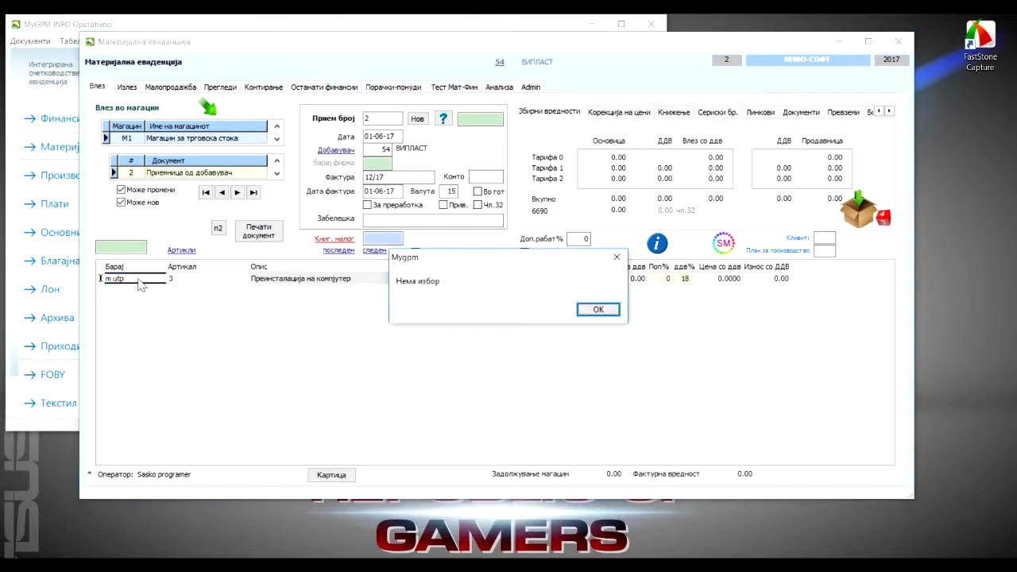
pyautogui.click(596, 310)
pyautogui.click(136, 283)
pyautogui.write('utp')
pyautogui.press('Return')
pyautogui.press('Return')
# Step: Search the articles for "ftp" to put Мрежен кабел FTP in the first row and set its Количина to 100
pyautogui.click(137, 283)
pyautogui.write('ft')
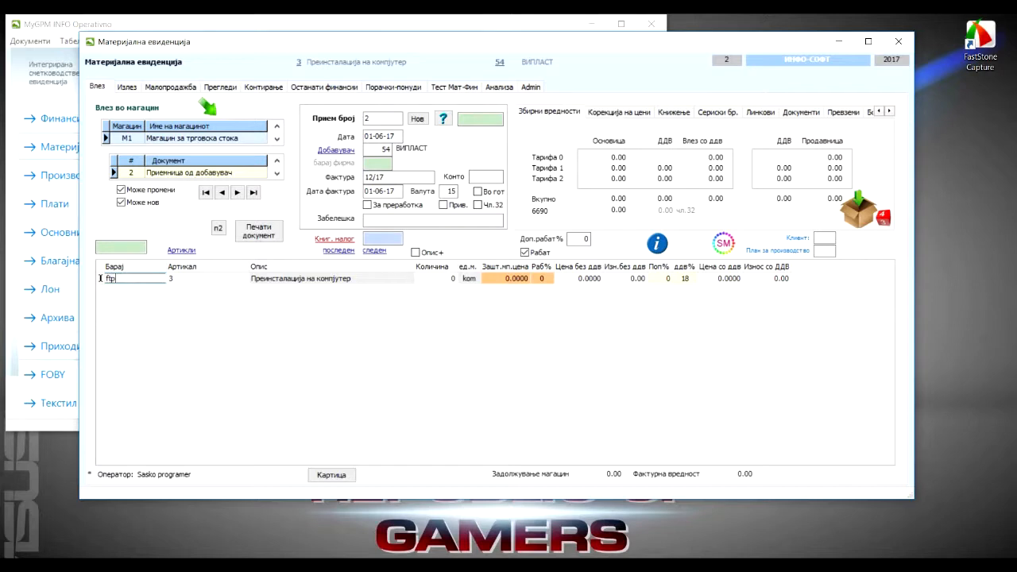
pyautogui.write('p')
pyautogui.press('Return')
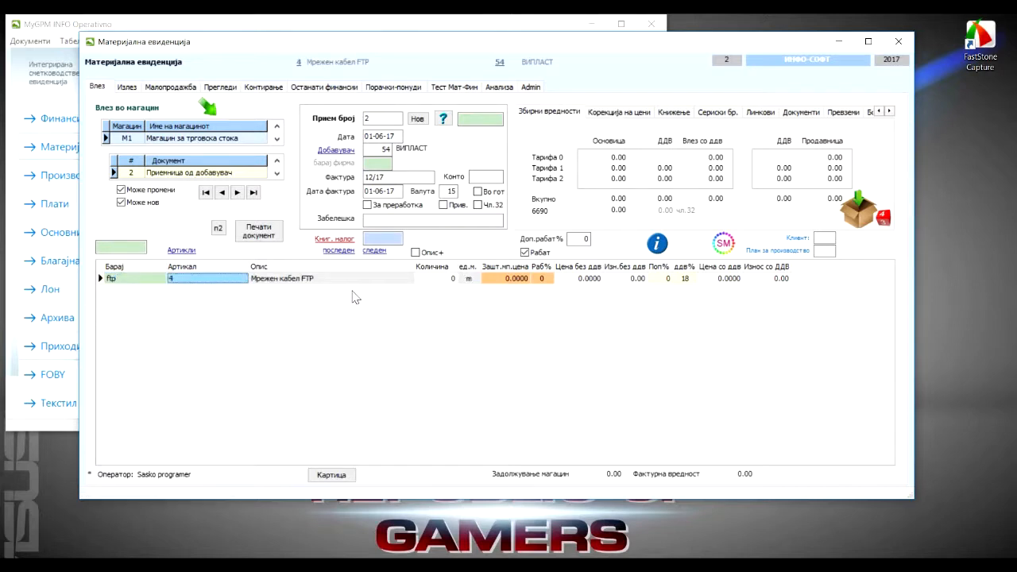
pyautogui.press('Return')
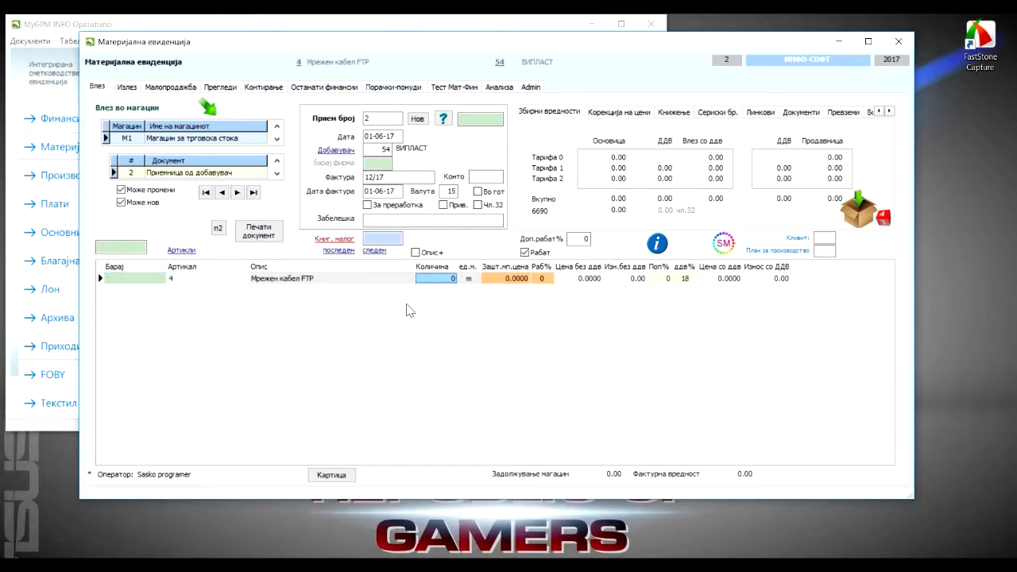
pyautogui.write('100')
pyautogui.press('Return')
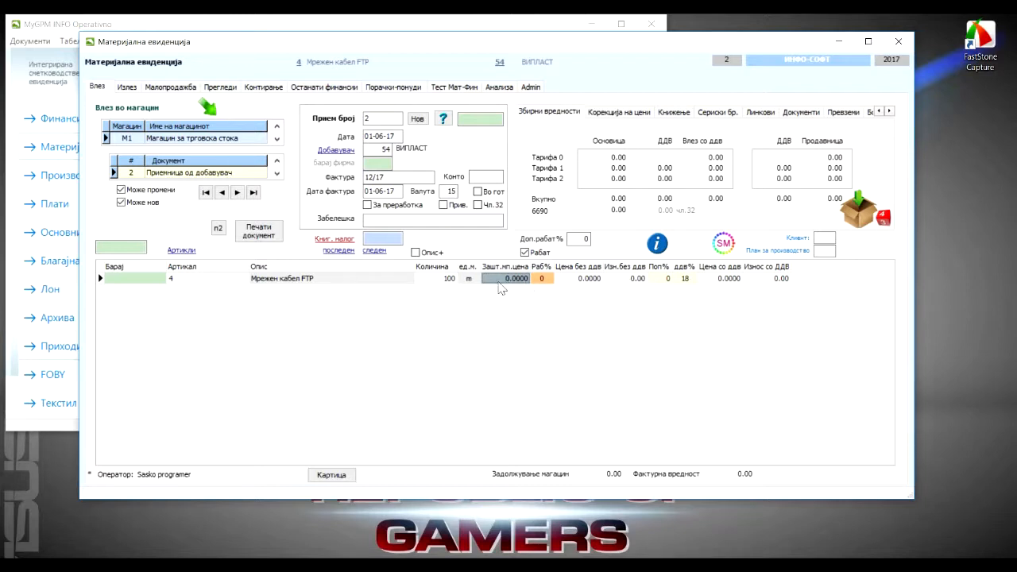
pyautogui.click(443, 280)
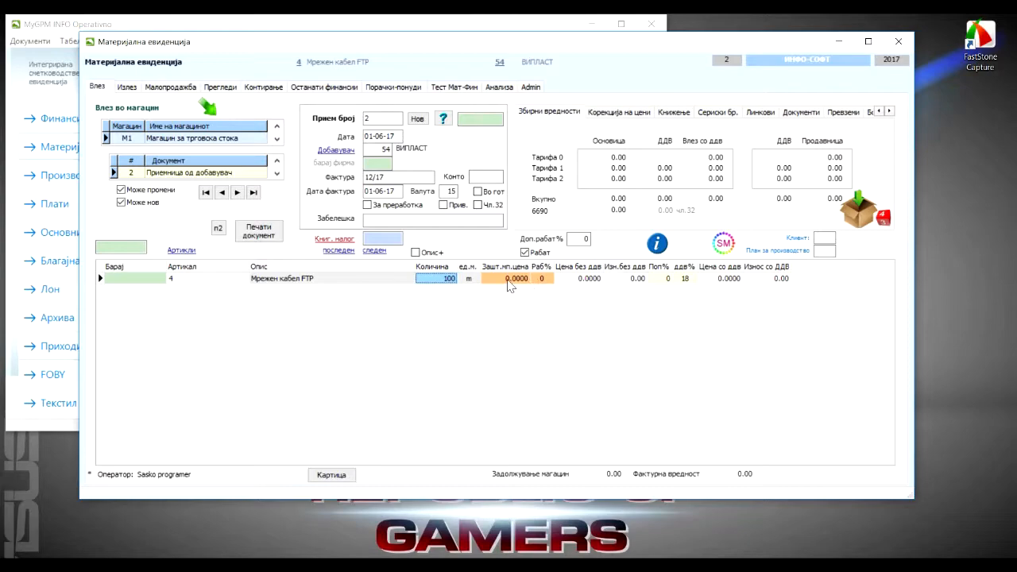
# Step: Open the Магацини table, disable рабат % for Приемница од добавувач in warehouse M1, and close the table
pyautogui.moveTo(84, 44); pyautogui.dragTo(147, 58)
pyautogui.click(73, 40)
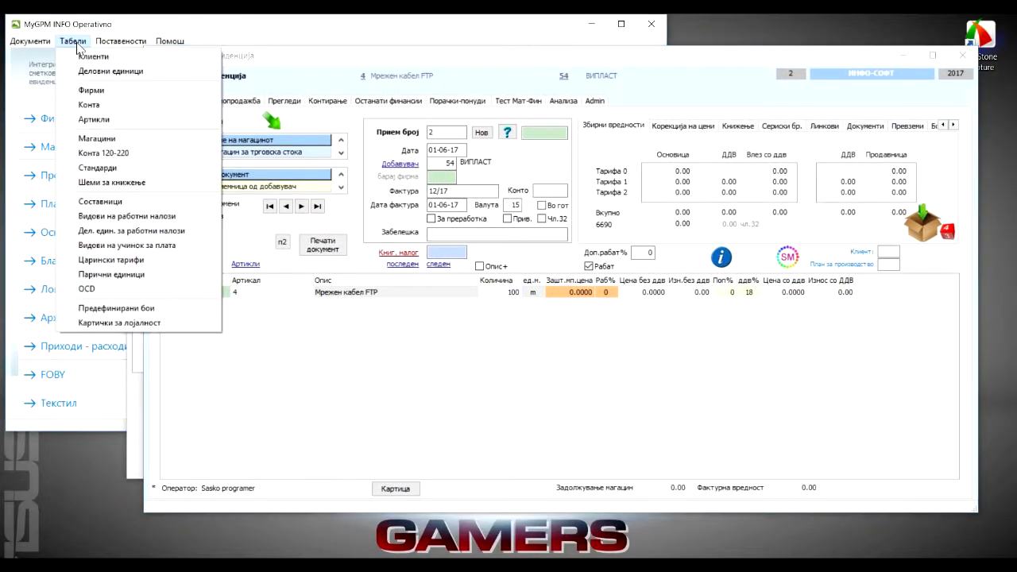
pyautogui.click(90, 139)
pyautogui.click(189, 204)
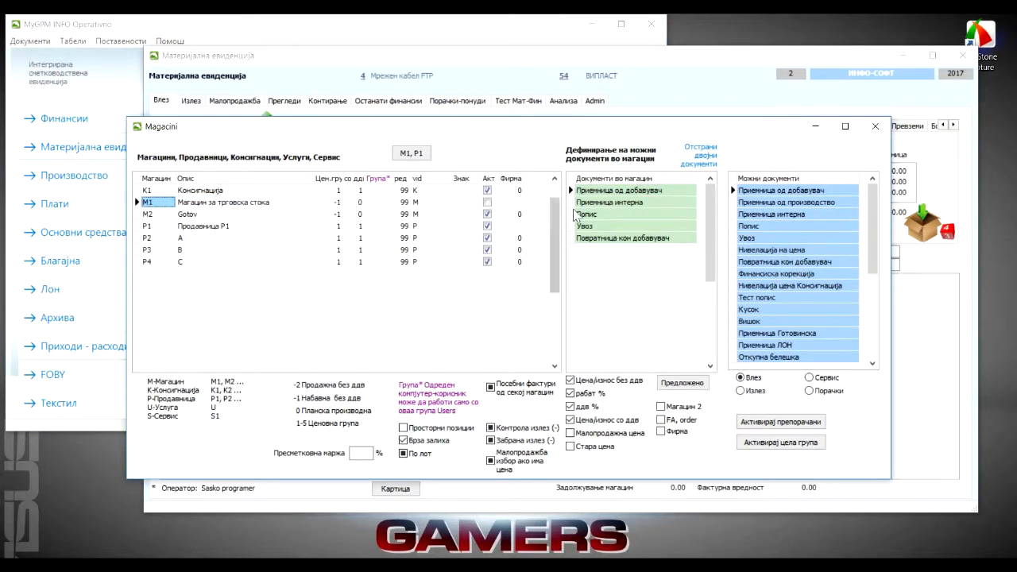
pyautogui.click(615, 193)
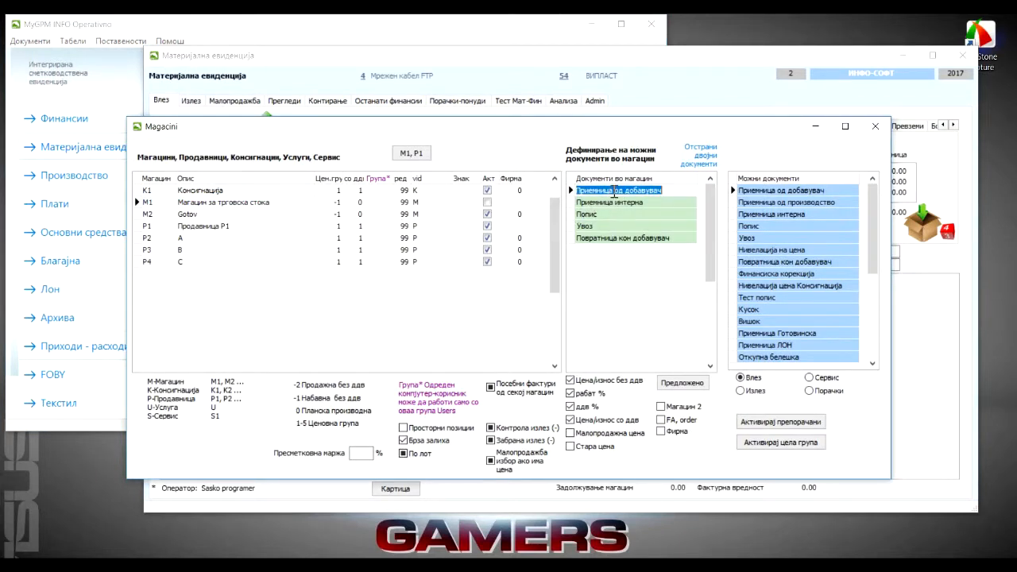
pyautogui.click(570, 394)
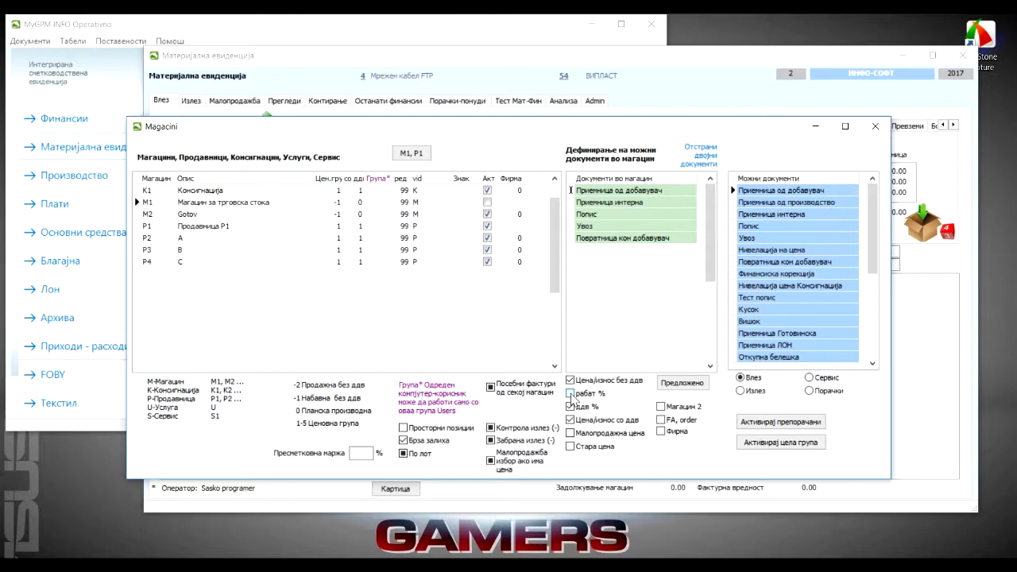
pyautogui.click(875, 126)
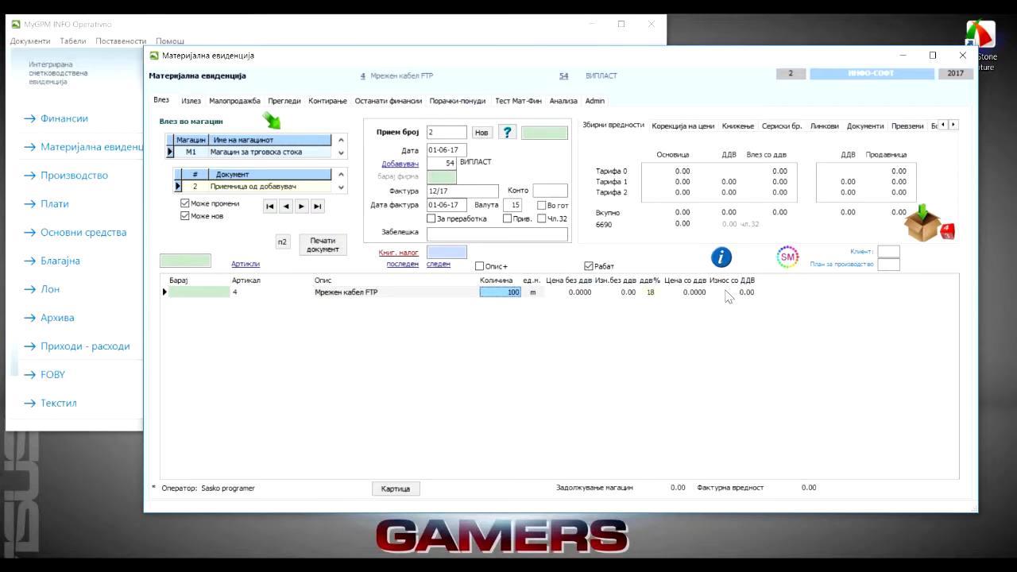
# Step: Examine the article row's price and amount fields without and with ДДВ, plus its ддв% field
pyautogui.click(564, 292)
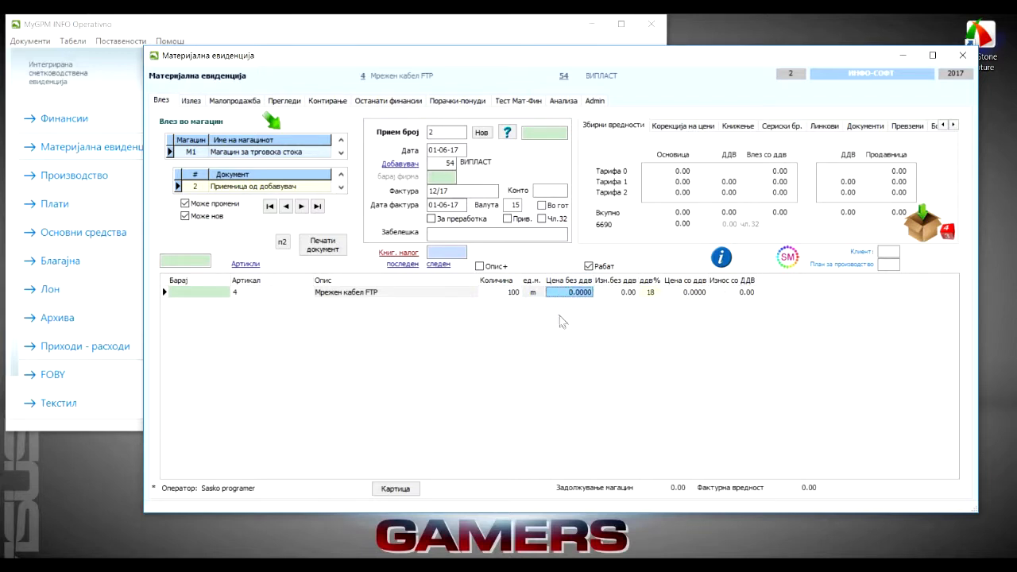
pyautogui.click(617, 294)
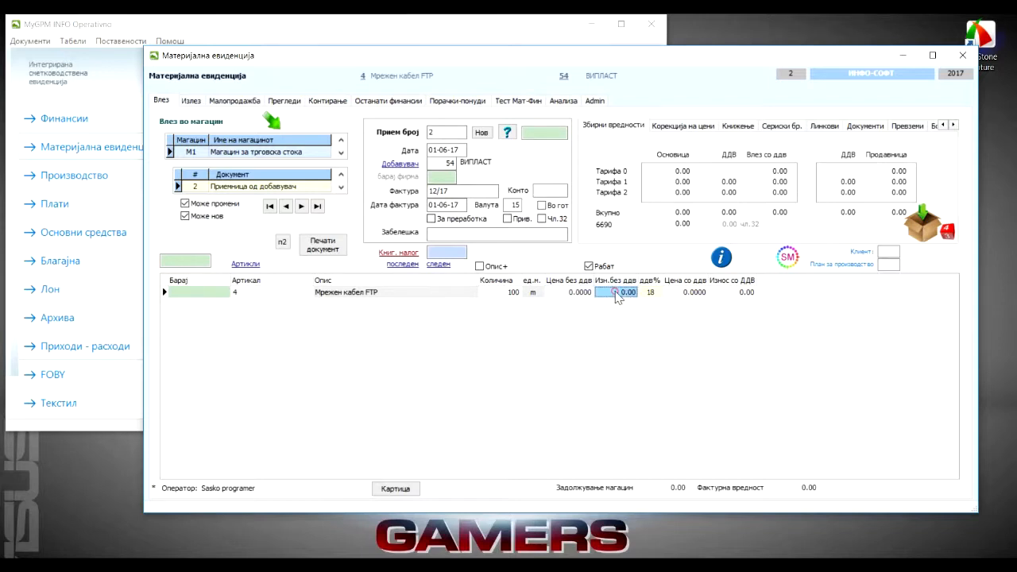
pyautogui.click(659, 295)
pyautogui.click(684, 293)
pyautogui.click(581, 294)
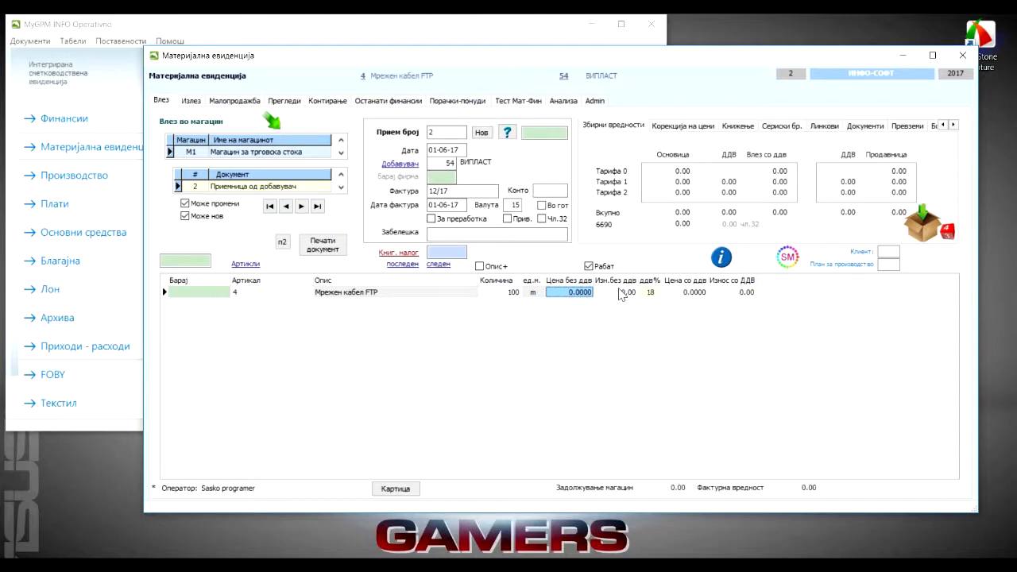
pyautogui.click(626, 294)
pyautogui.click(650, 294)
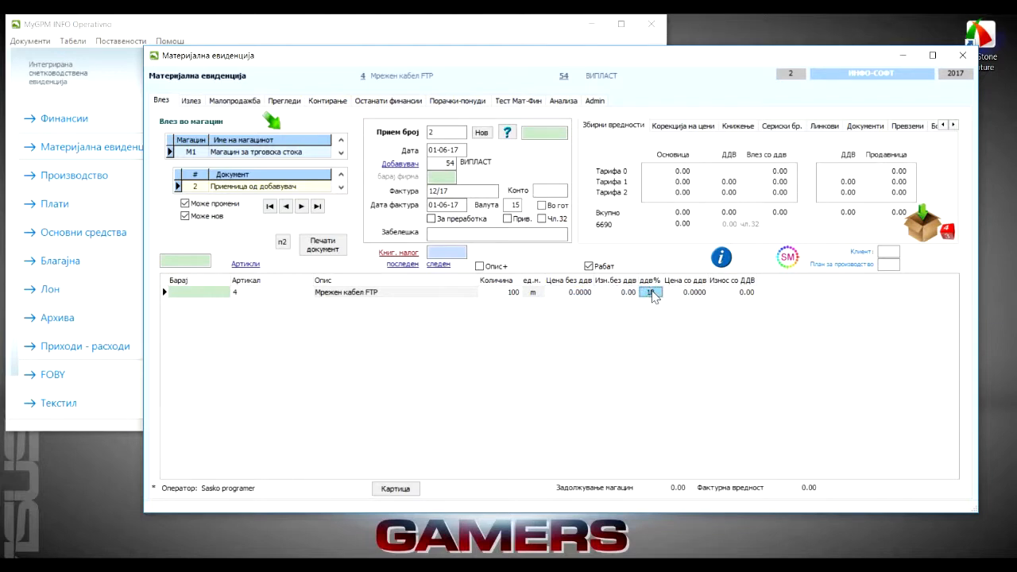
pyautogui.click(251, 294)
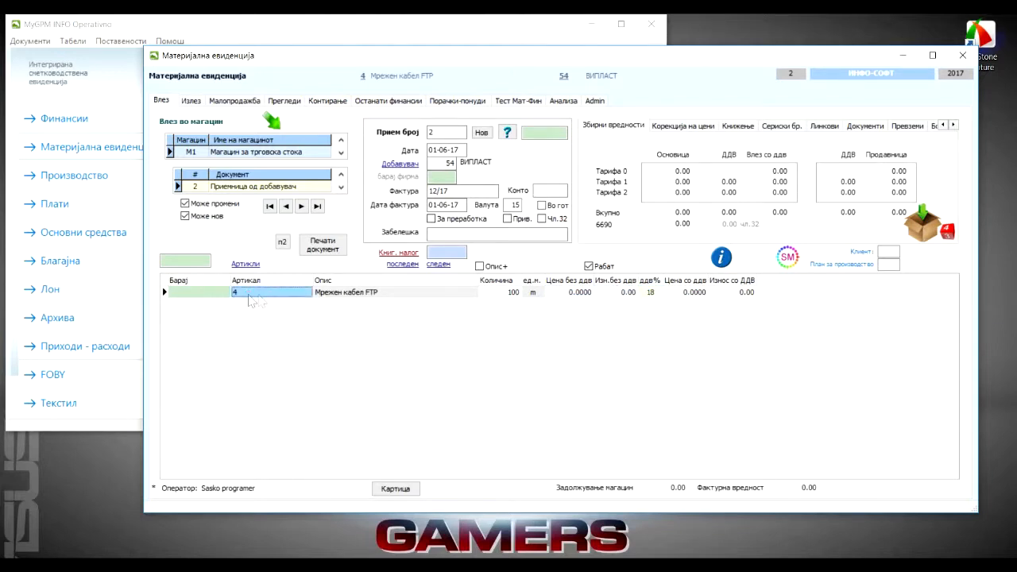
pyautogui.click(680, 294)
pyautogui.click(711, 295)
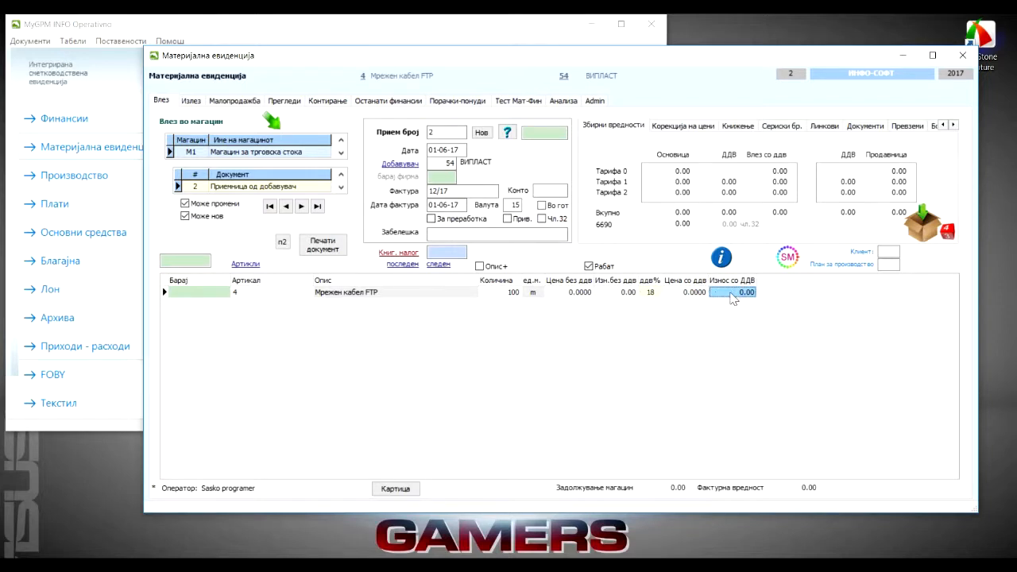
# Step: Set the row's Цена без ддв to 20, and replace that by setting Изн.без ддв to 1,000
pyautogui.click(566, 294)
pyautogui.write('20000')
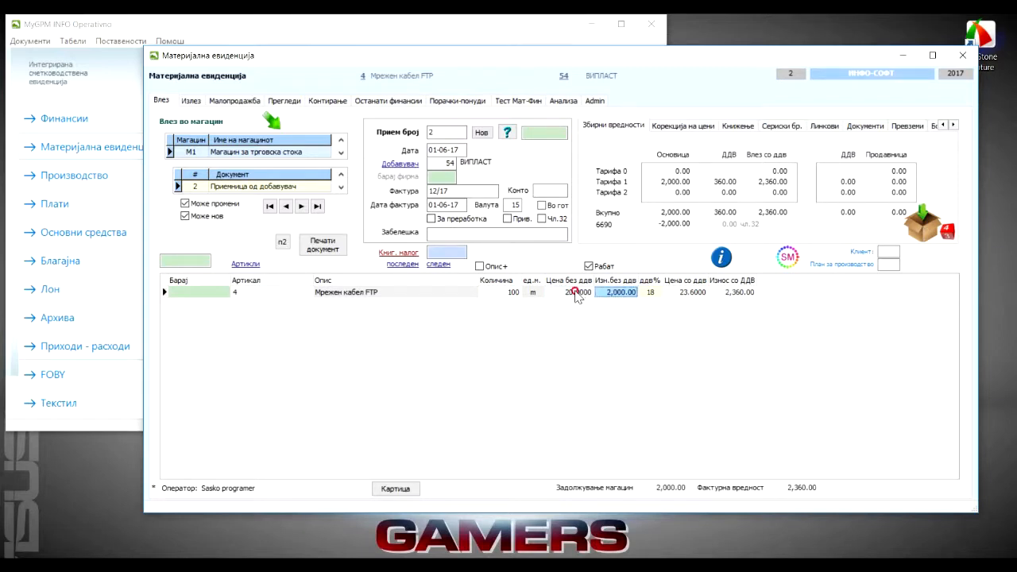
pyautogui.press('Return')
pyautogui.click(618, 293)
pyautogui.write('100')
pyautogui.press('Tab')
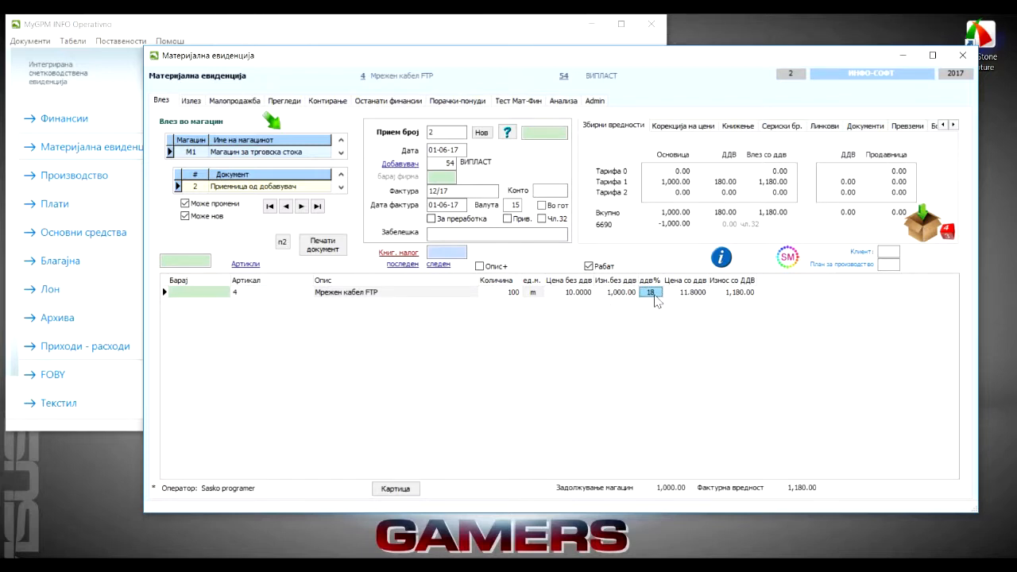
# Step: Set the row's ддв% to 0 and change it back to 18
pyautogui.write('0')
pyautogui.press('Return')
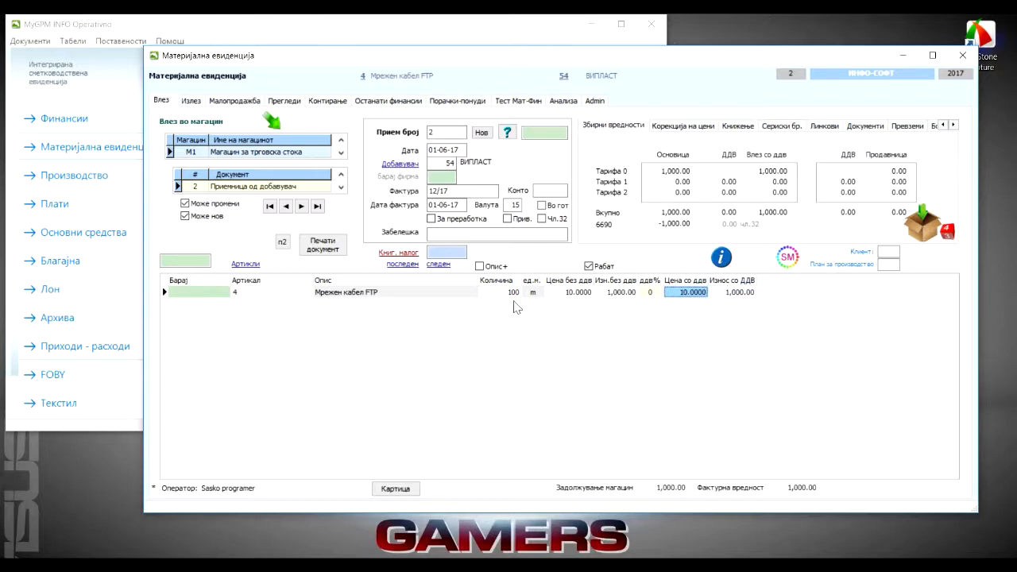
pyautogui.click(649, 292)
pyautogui.write('1')
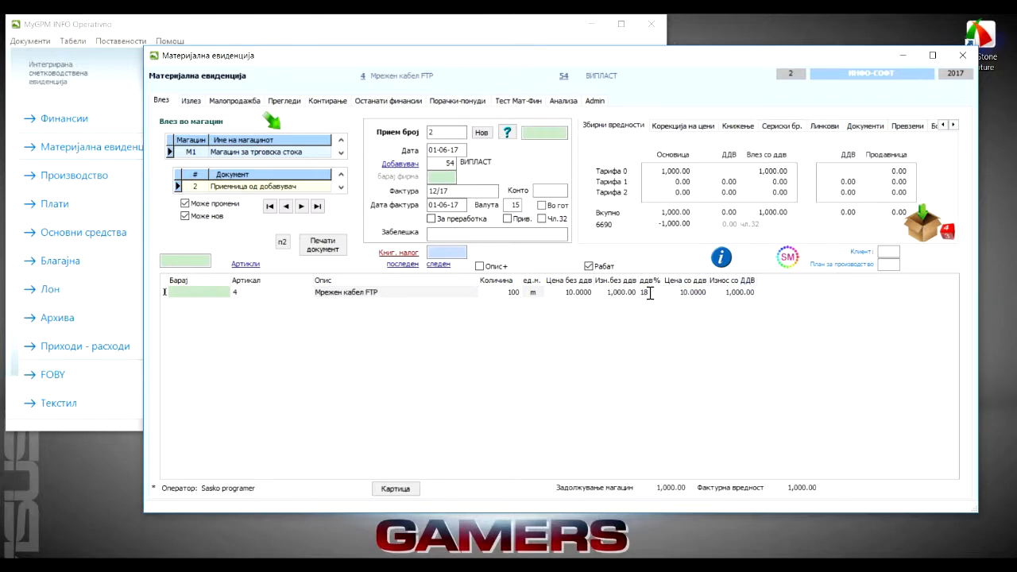
pyautogui.write('8')
pyautogui.press('Return')
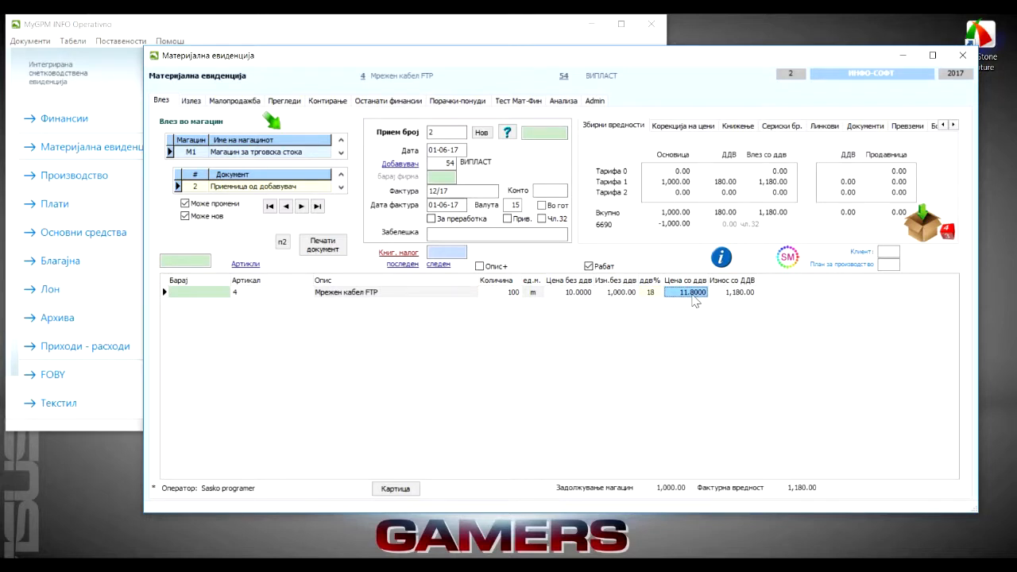
# Step: Set the row's Цена со ддв to 20 and check the recalculated price and amount fields
pyautogui.write('20')
pyautogui.press('Return')
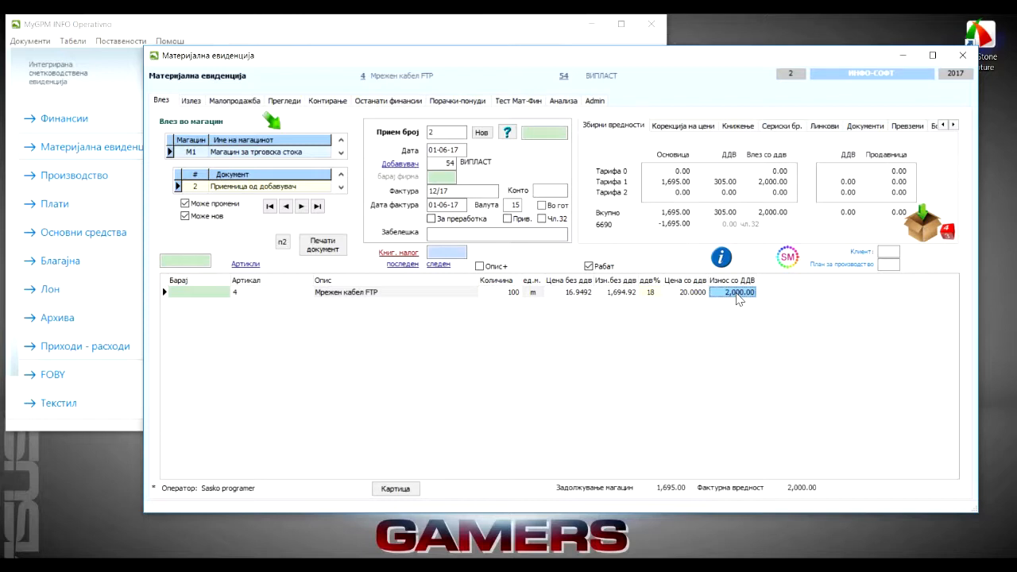
pyautogui.click(572, 295)
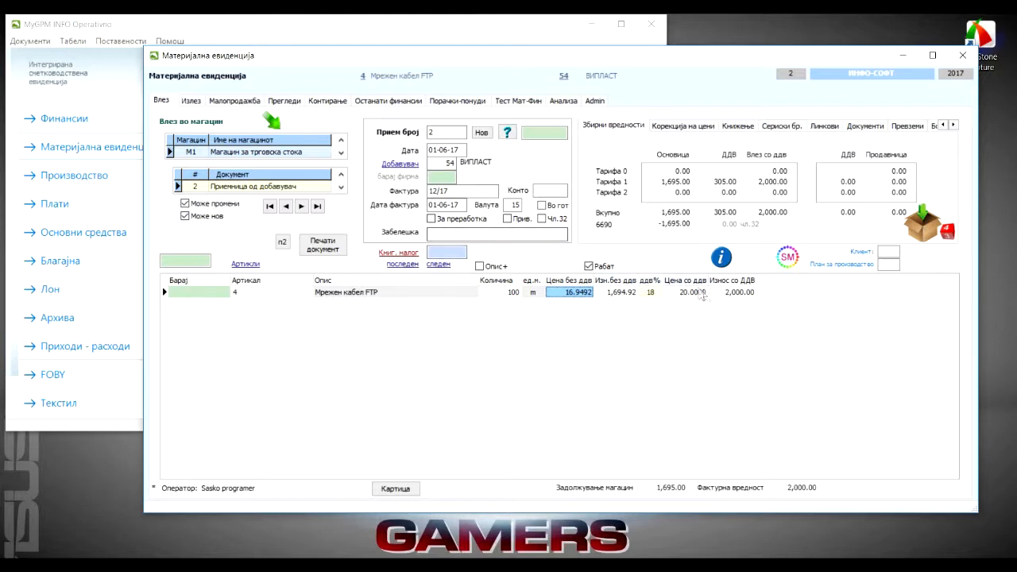
pyautogui.click(730, 294)
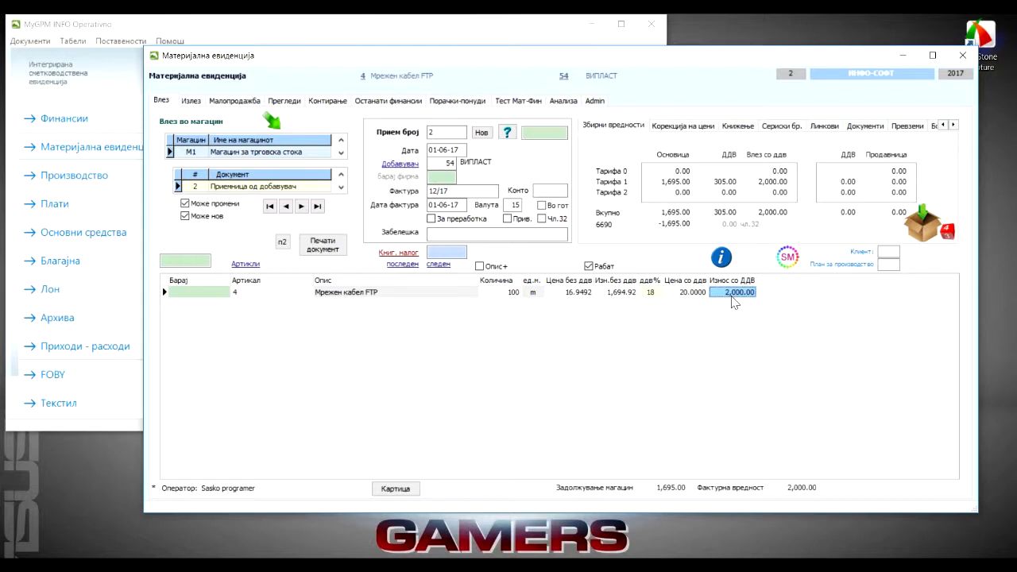
# Step: Set the Цена без ддв of the Мрежен кабел FTP row to 13.351
pyautogui.click(577, 294)
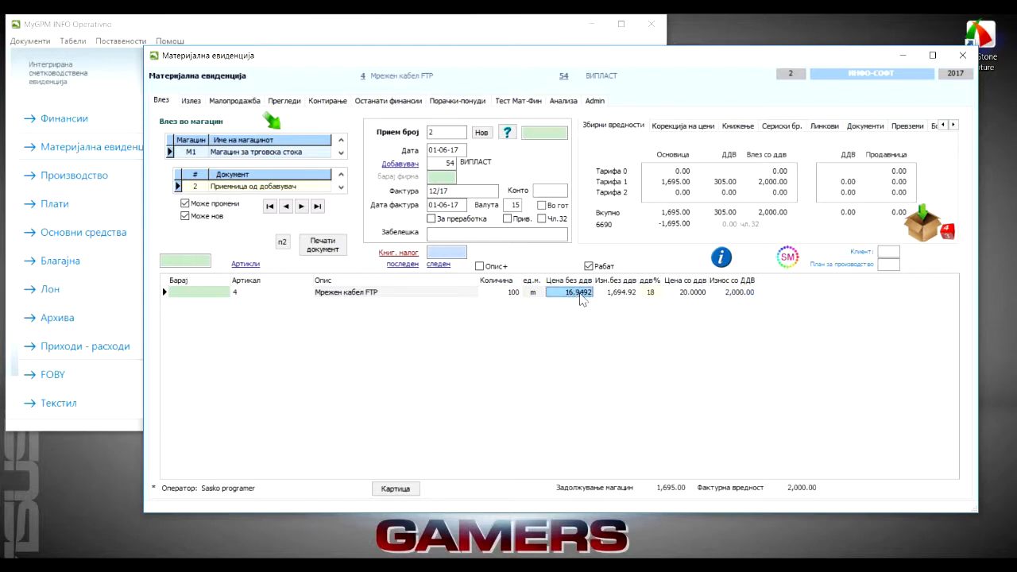
pyautogui.write('13.351')
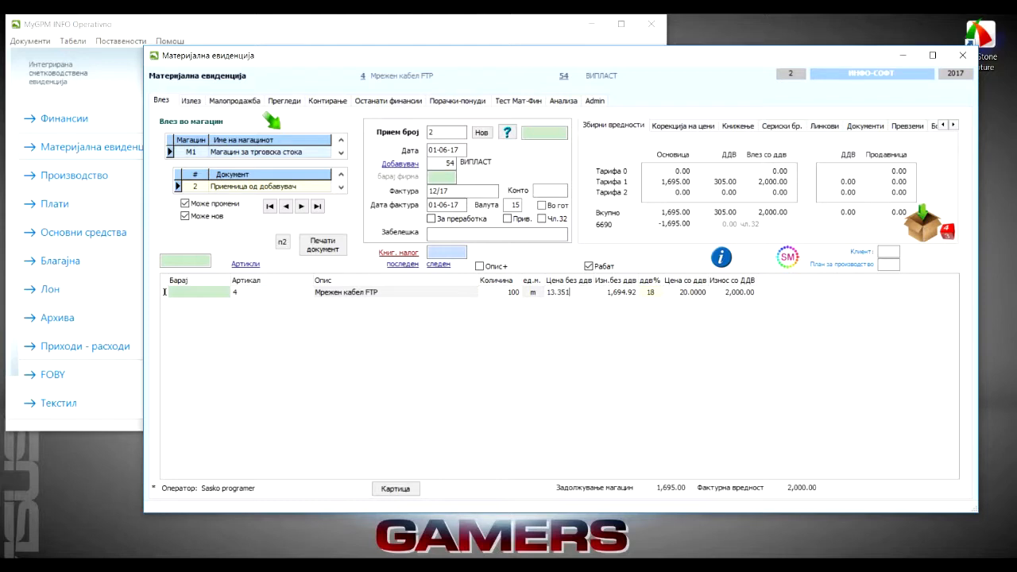
pyautogui.press('Tab')
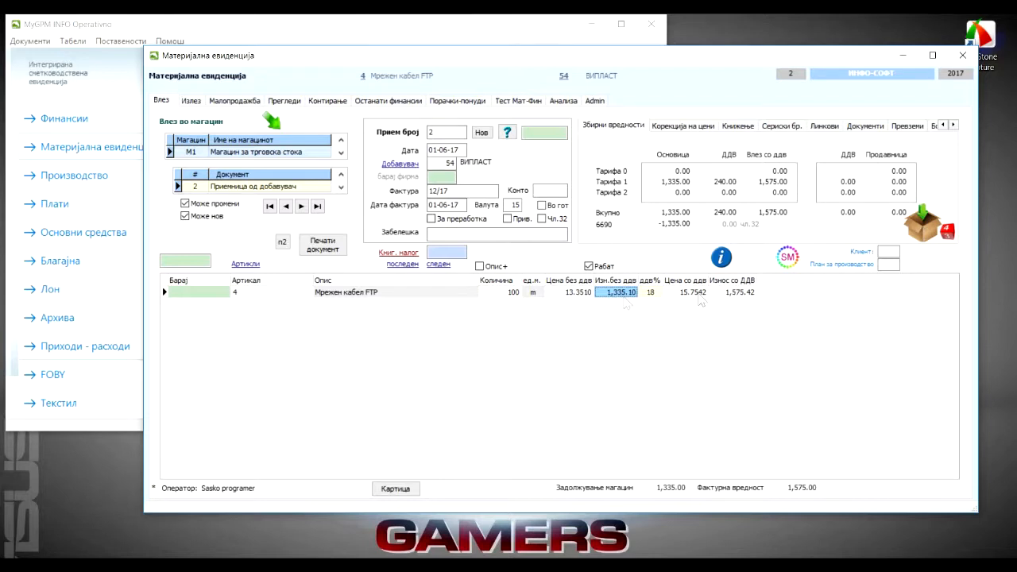
# Step: Set the Износ со ДДВ of the Мрежен кабел FTP row to 2,500
pyautogui.click(517, 293)
pyautogui.click(723, 293)
pyautogui.write('2,50')
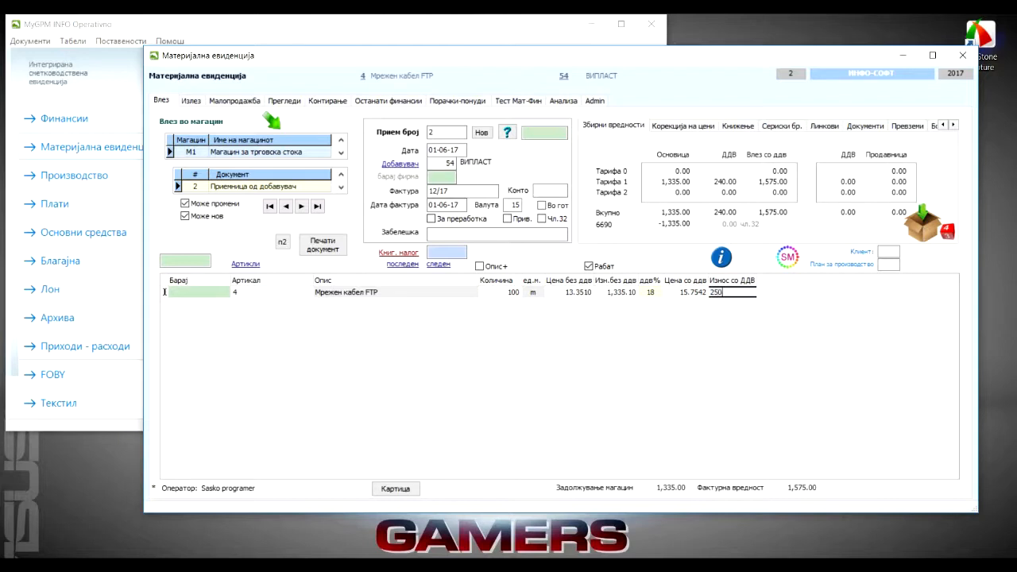
pyautogui.write('0')
pyautogui.press('Return')
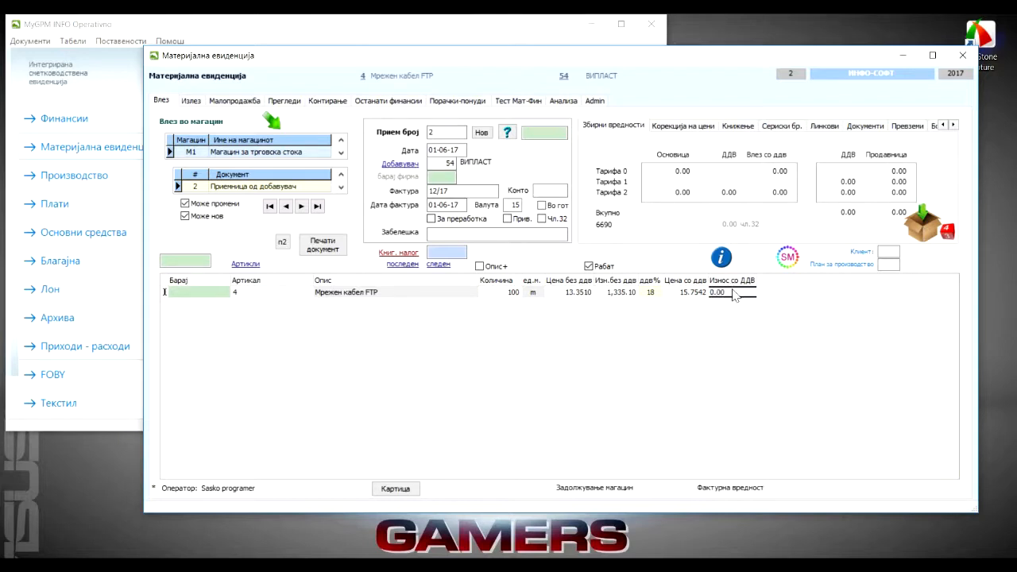
pyautogui.click(739, 294)
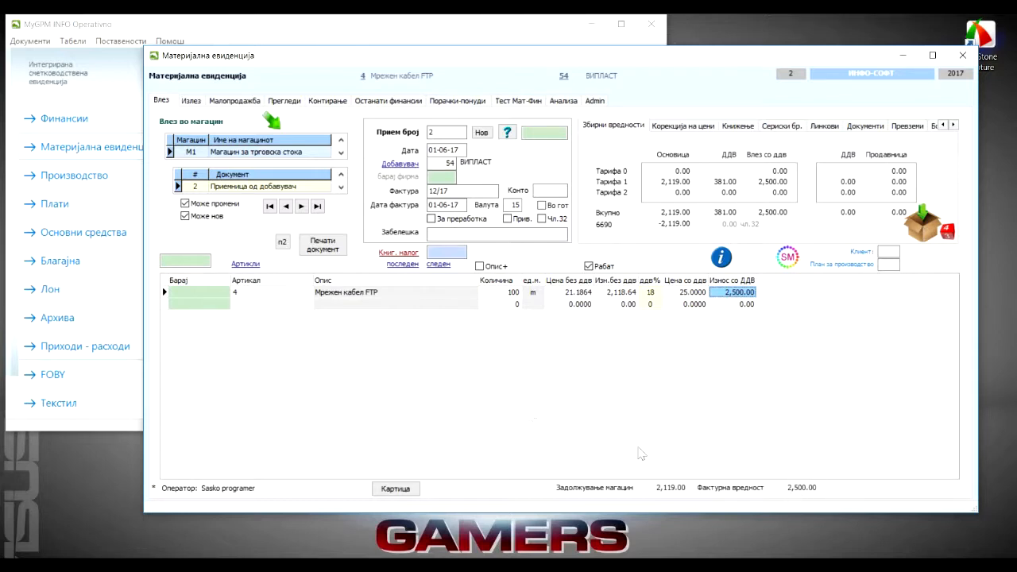
# Step: Enter article 5 in the empty second row of the receipt
pyautogui.click(256, 306)
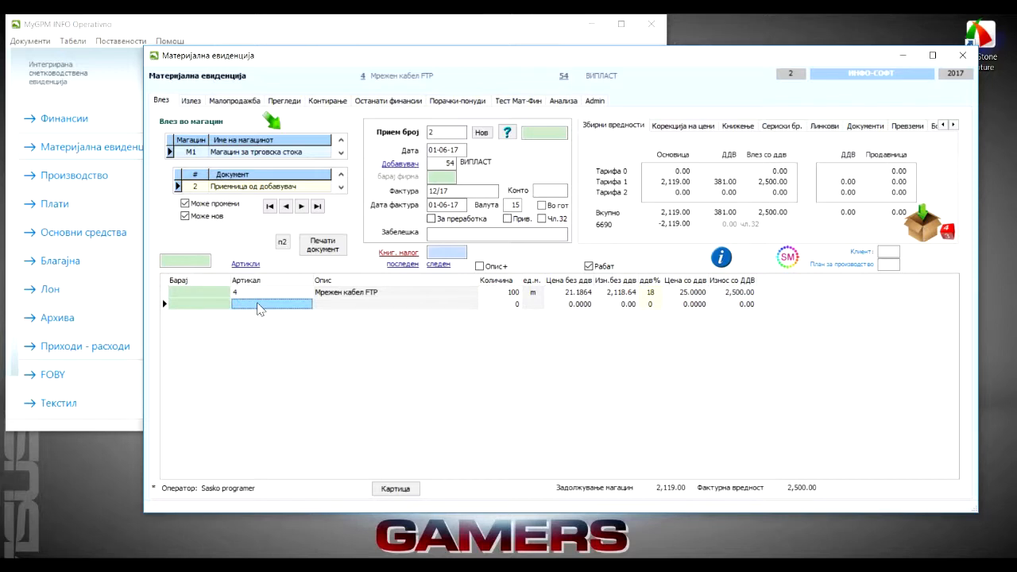
pyautogui.write('5')
pyautogui.press('Return')
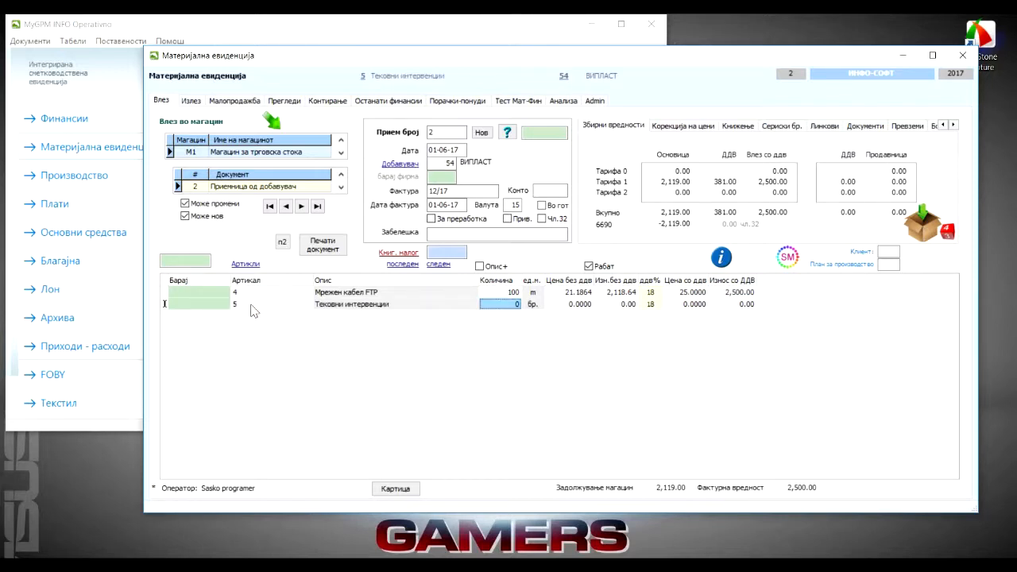
# Step: Search articles for "a" from the second row and choose F-12JFWGOBIBLACKSHOESLEATHER2 HIGH WARM 40
pyautogui.click(202, 306)
pyautogui.write('a')
pyautogui.press('Return')
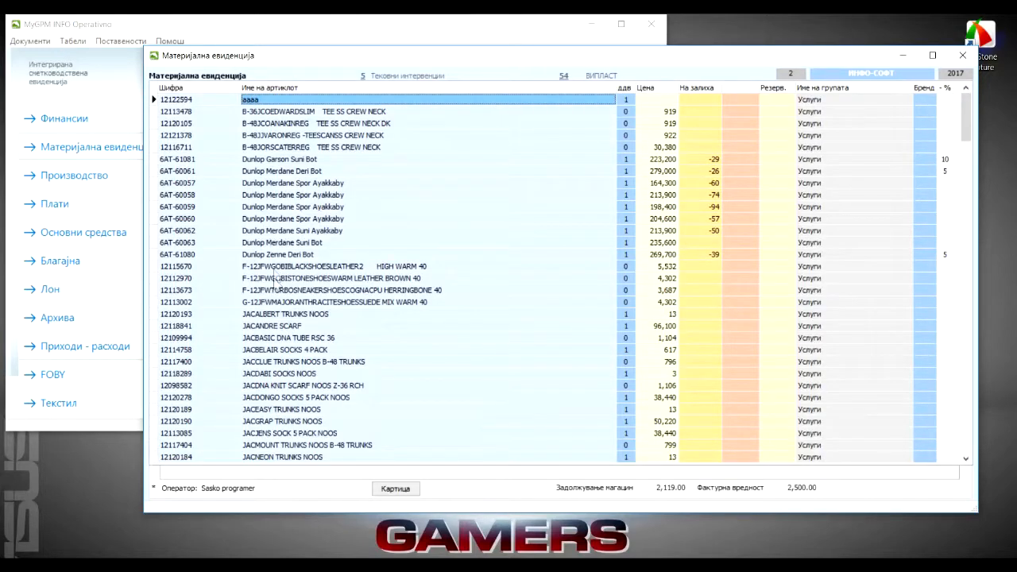
pyautogui.doubleClick(278, 267)
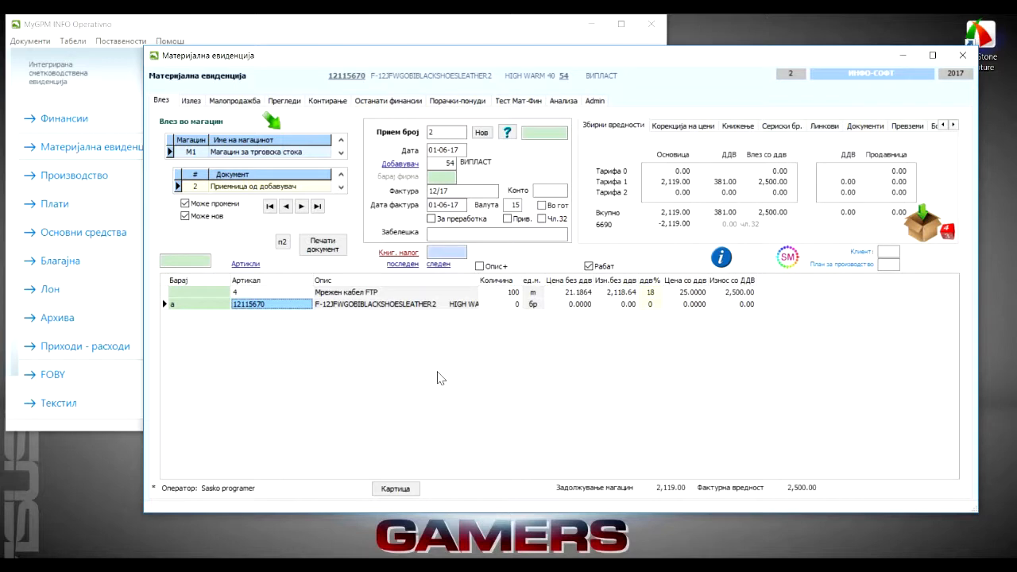
# Step: Set the second row's Количина to 14 and its Износ со ДДВ to 13,000
pyautogui.press('Return')
pyautogui.write('14')
pyautogui.press('Return')
pyautogui.press('Return')
pyautogui.press('Return')
pyautogui.press('Return')
pyautogui.write('1')
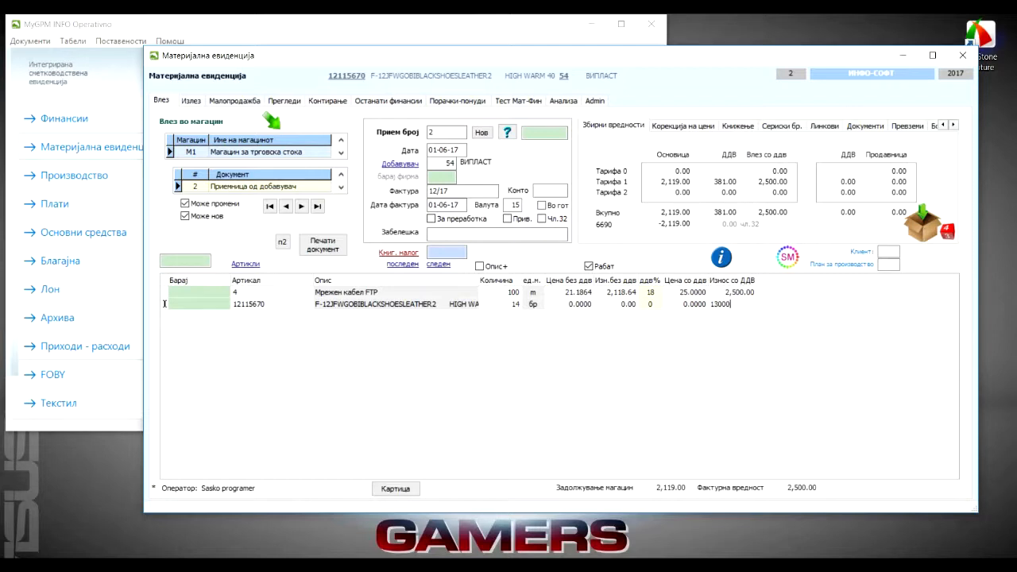
pyautogui.write('3,000')
pyautogui.press('Return')
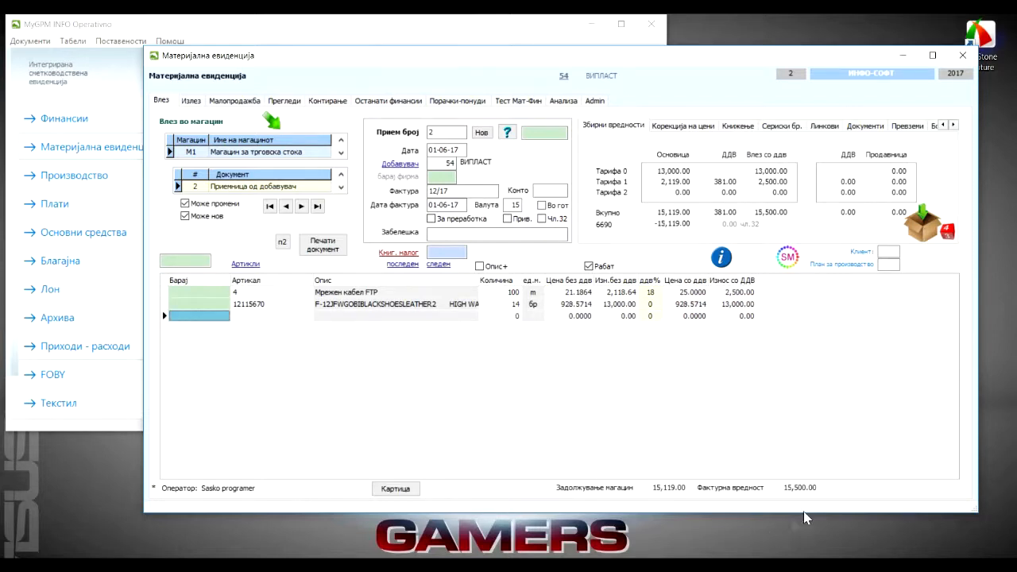
# Step: Check the second row's ддв% and change its article code to 4
pyautogui.click(685, 304)
pyautogui.click(653, 305)
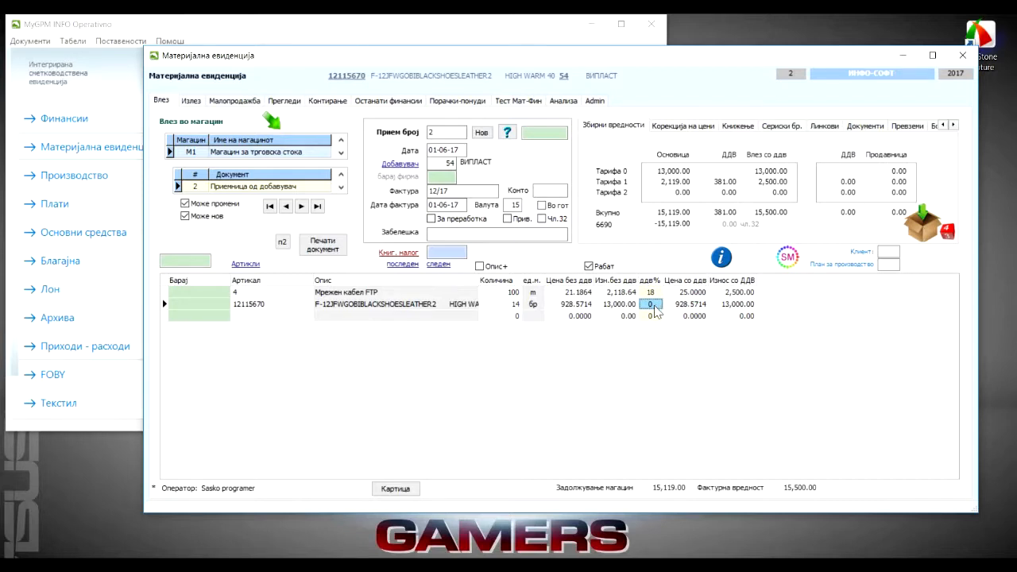
pyautogui.click(240, 307)
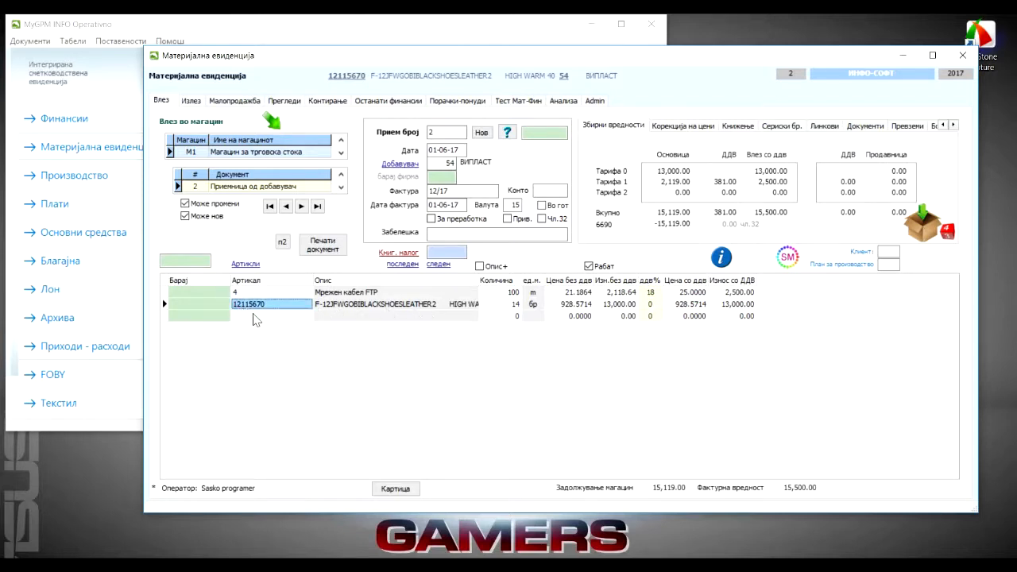
pyautogui.write('4')
pyautogui.press('Return')
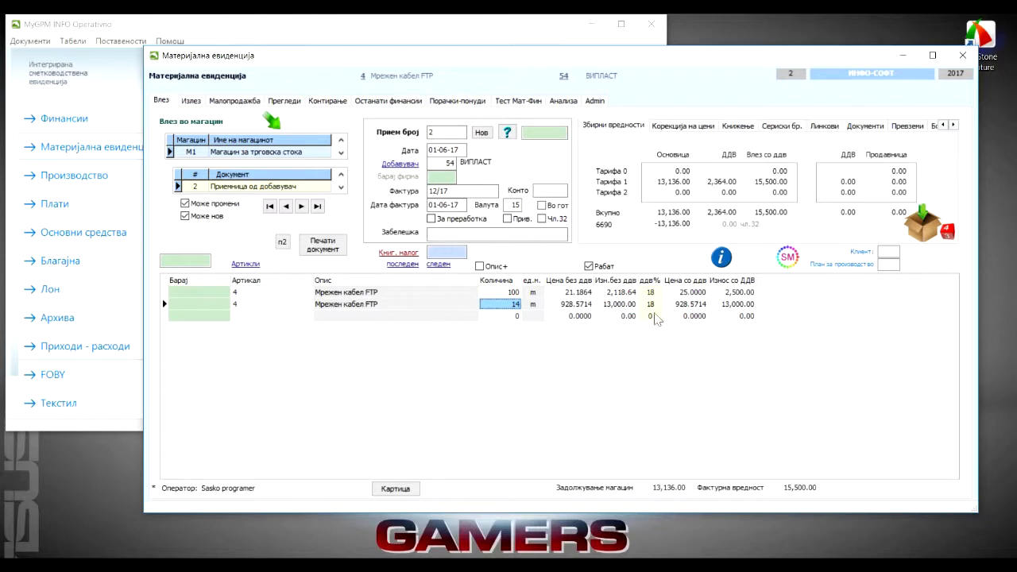
# Step: Re-enter 13,000 as the second row's Износ со ДДВ to recalculate its prices with the new VAT rate
pyautogui.click(243, 307)
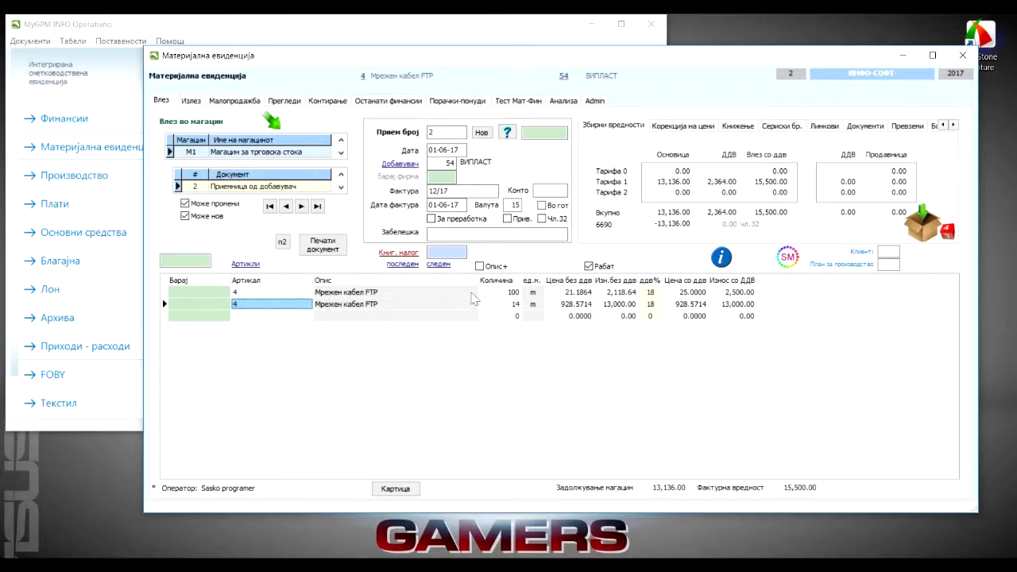
pyautogui.click(651, 307)
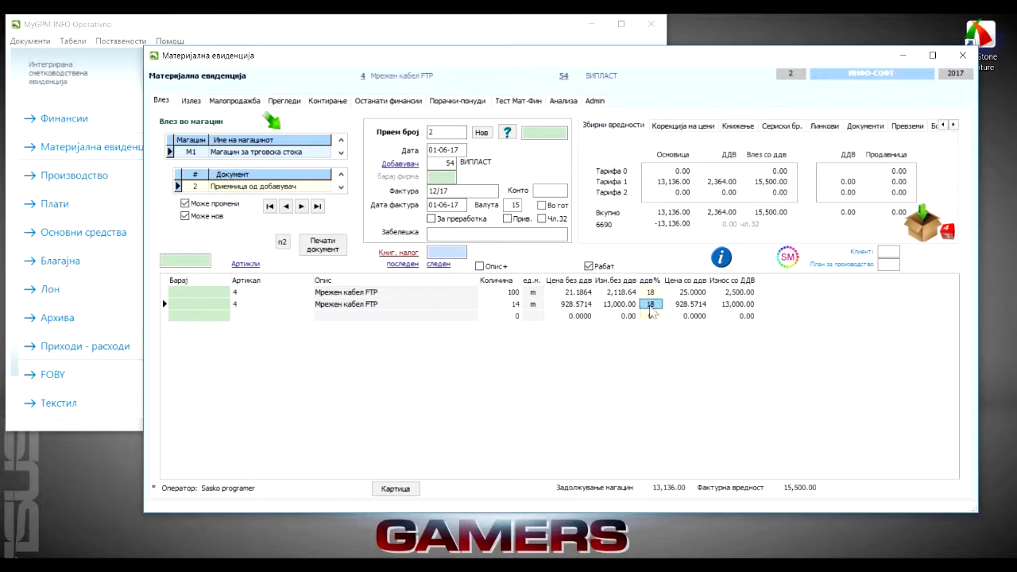
pyautogui.click(720, 306)
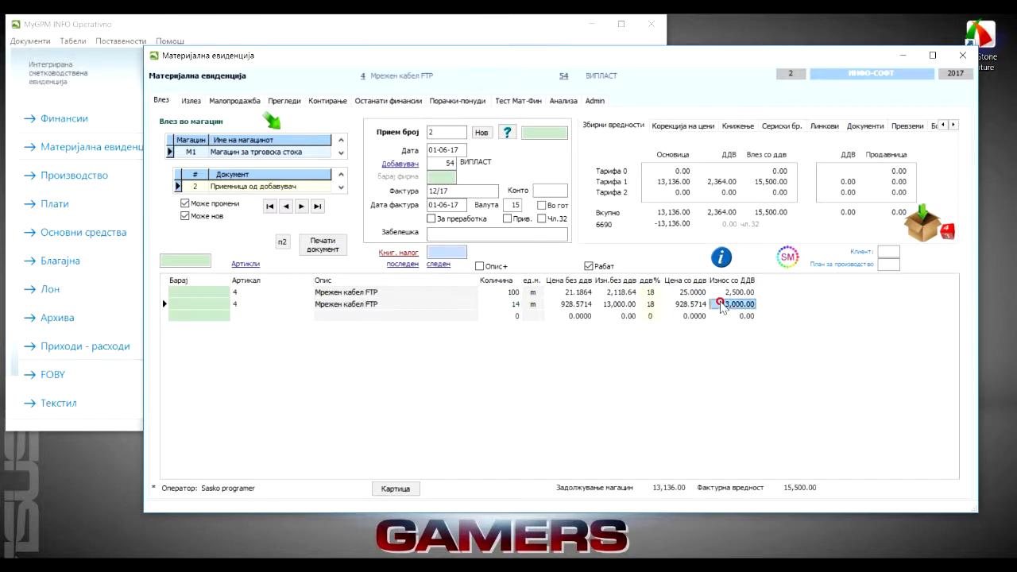
pyautogui.write('1')
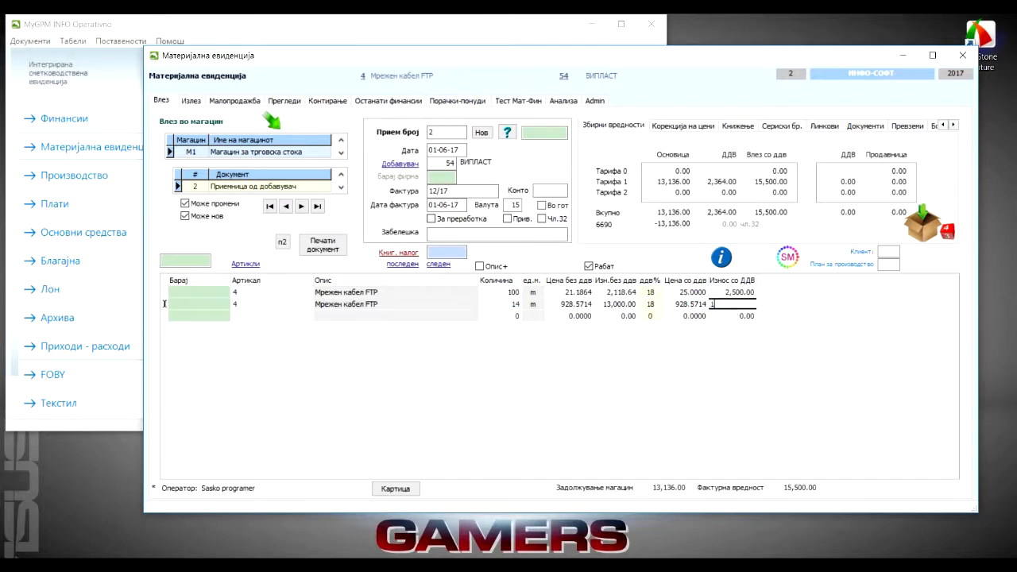
pyautogui.write('3,000')
pyautogui.press('Return')
pyautogui.click(729, 305)
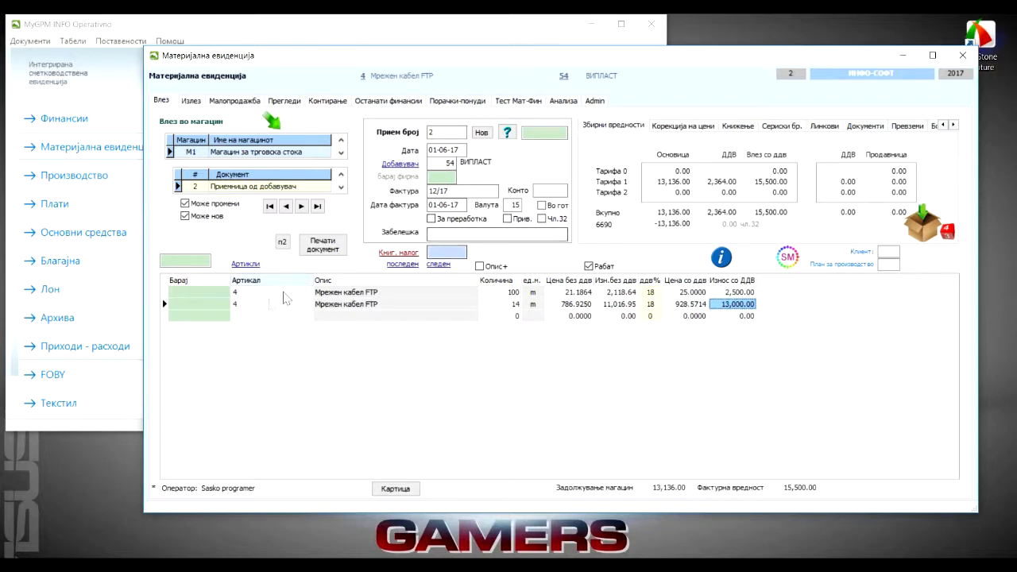
# Step: Search for an article with "tast" from the second row
pyautogui.click(216, 306)
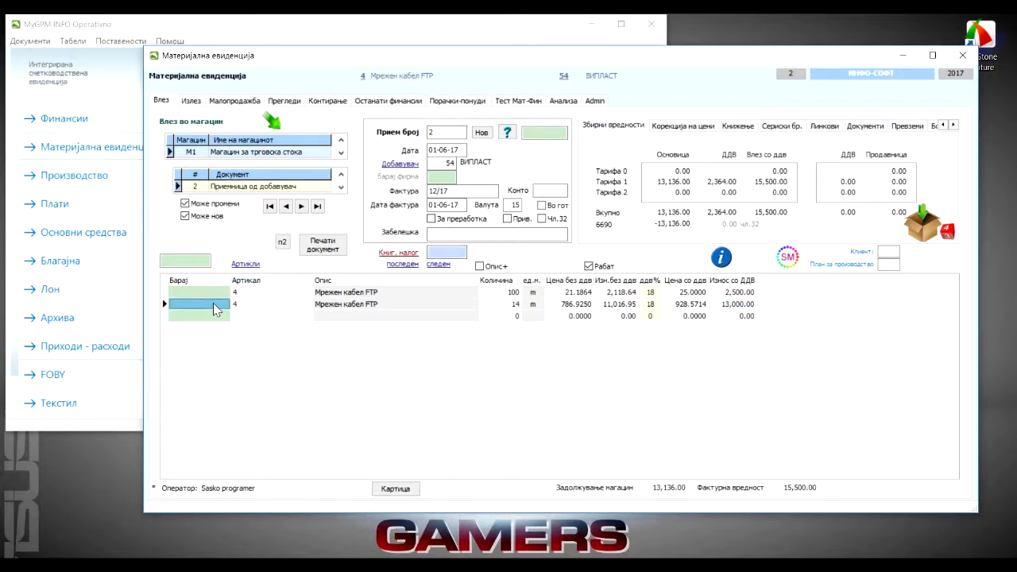
pyautogui.write('tast')
pyautogui.press('Return')
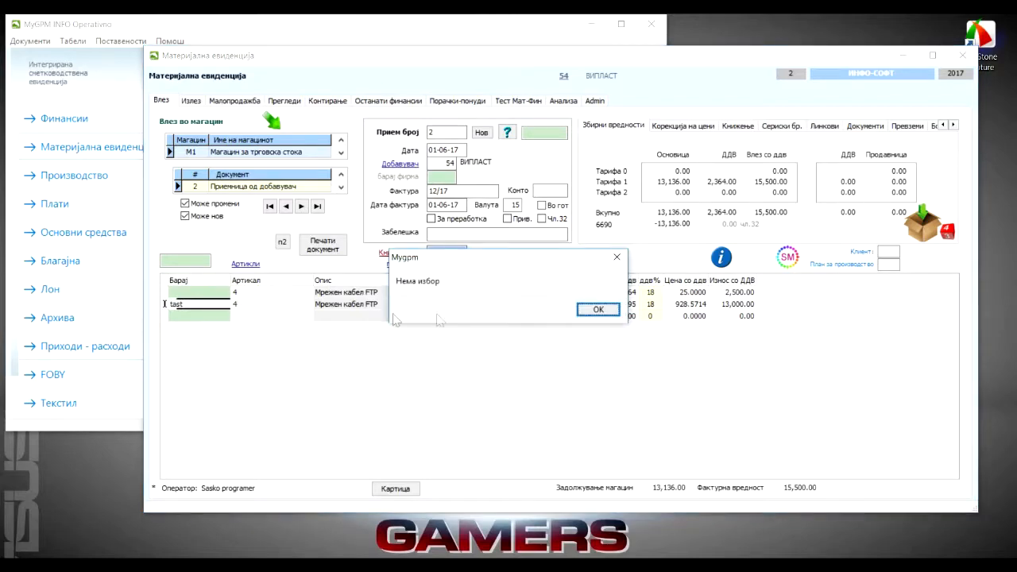
pyautogui.click(596, 310)
# Step: Search articles for "a" from the second row, look through the list and close it without choosing one
pyautogui.click(204, 306)
pyautogui.write('a')
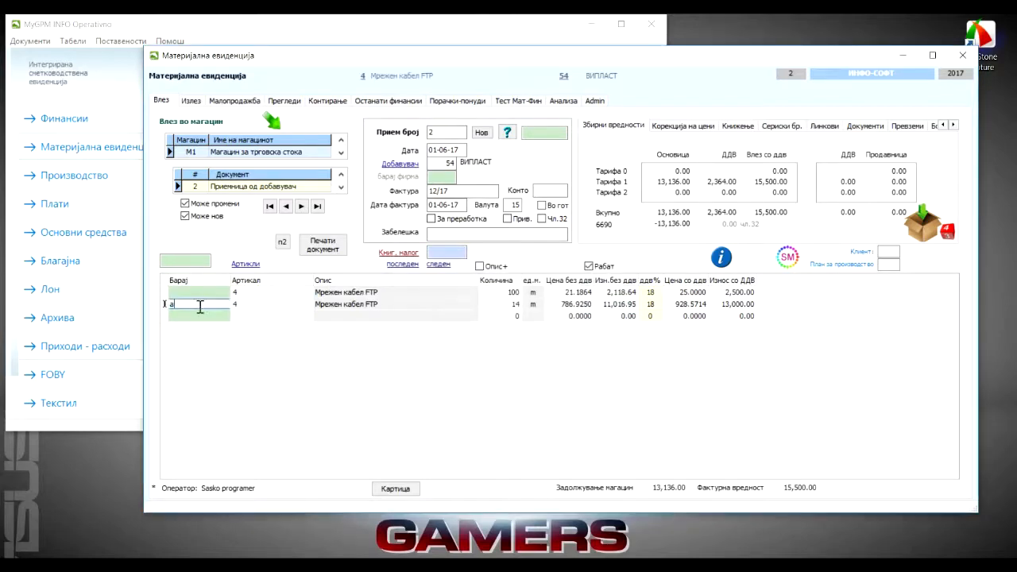
pyautogui.press('Return')
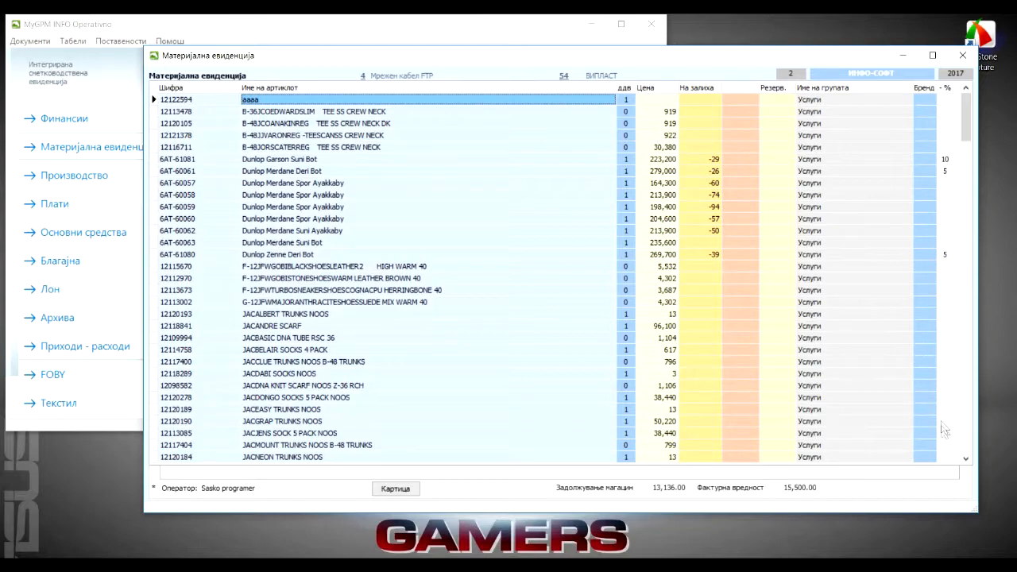
pyautogui.click(965, 441)
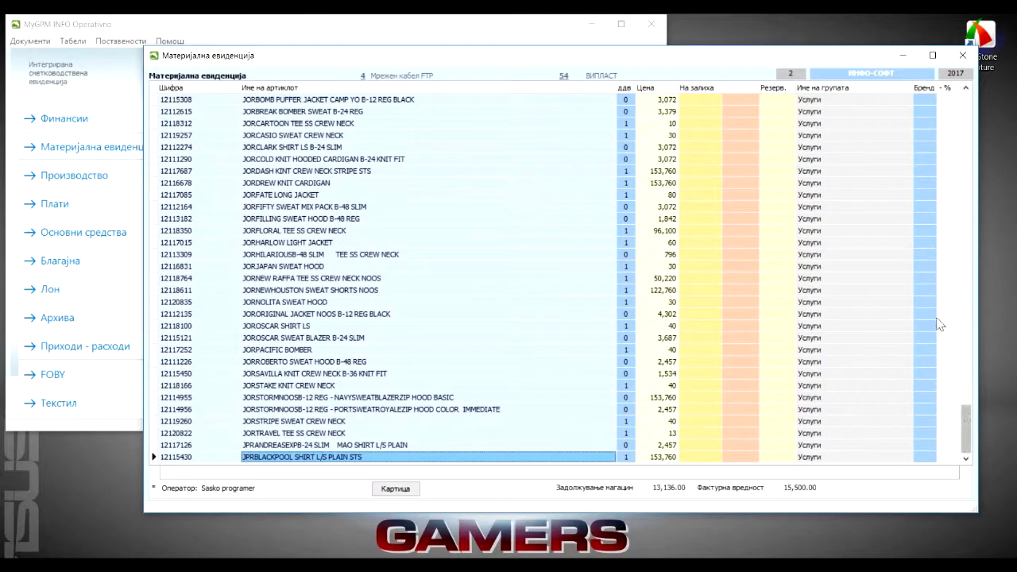
pyautogui.click(647, 90)
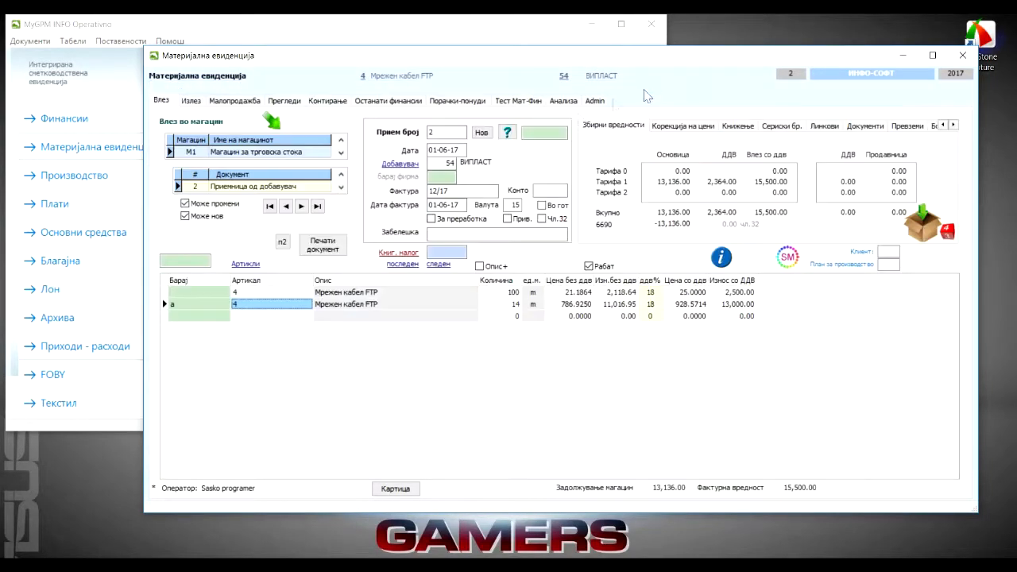
# Step: Create a new article in the article register with the next free code and name it Test artikal 5%
pyautogui.click(223, 309)
pyautogui.click(244, 264)
pyautogui.moveTo(279, 130); pyautogui.dragTo(266, 55)
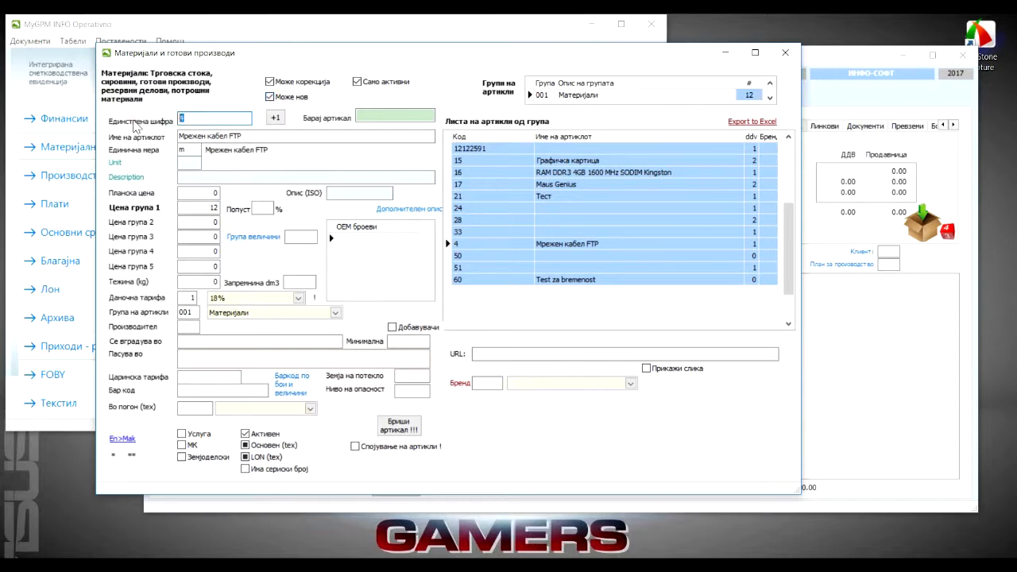
pyautogui.click(276, 117)
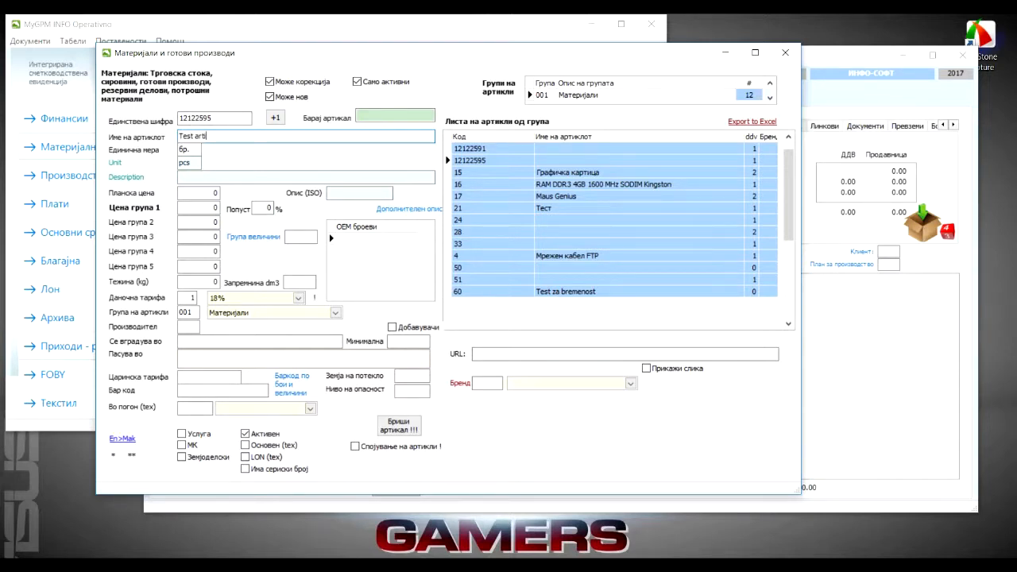
pyautogui.press('Tab')
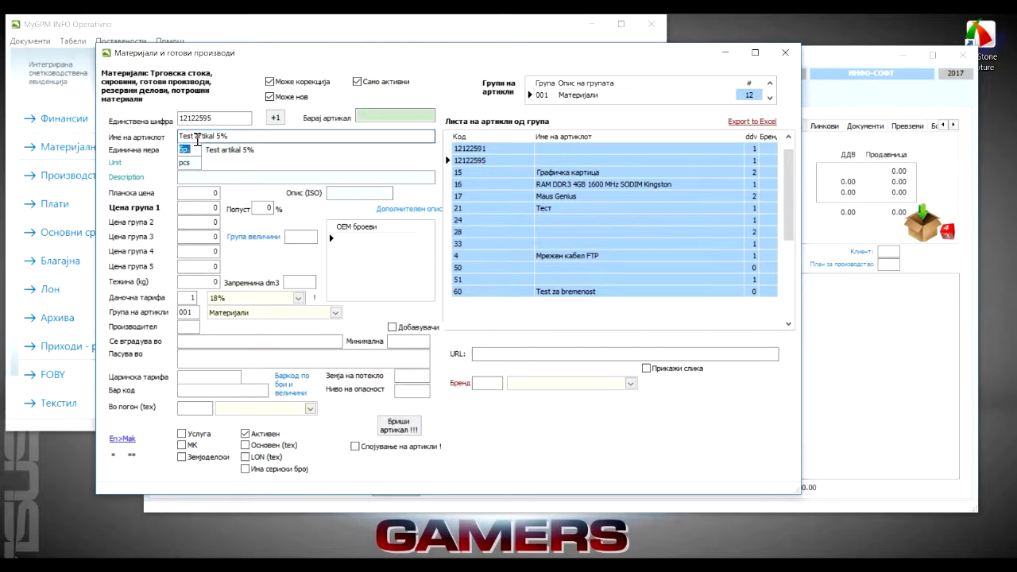
# Step: Set the new article's Даночна тарифа to 5% and close the article register
pyautogui.click(297, 299)
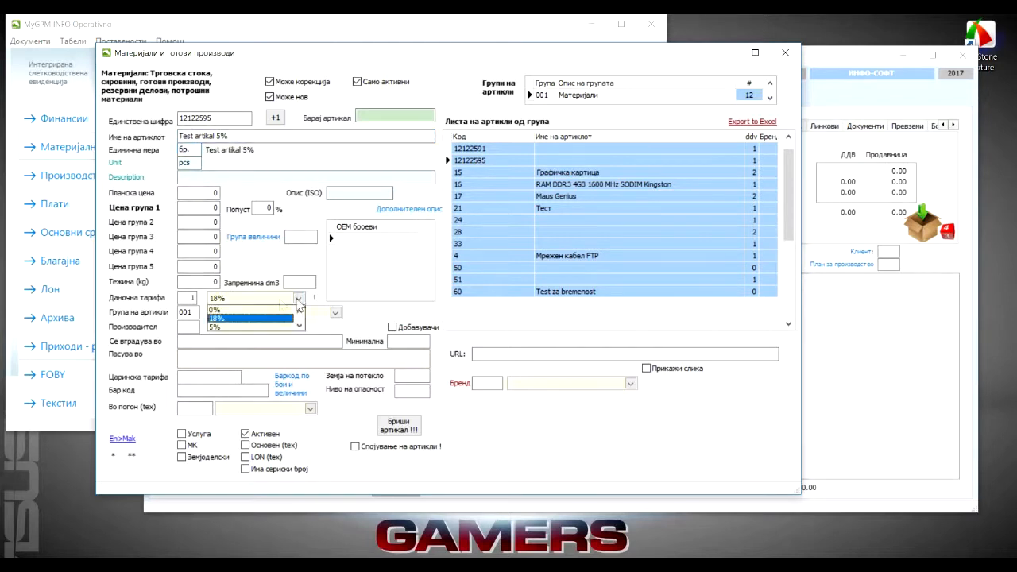
pyautogui.click(213, 327)
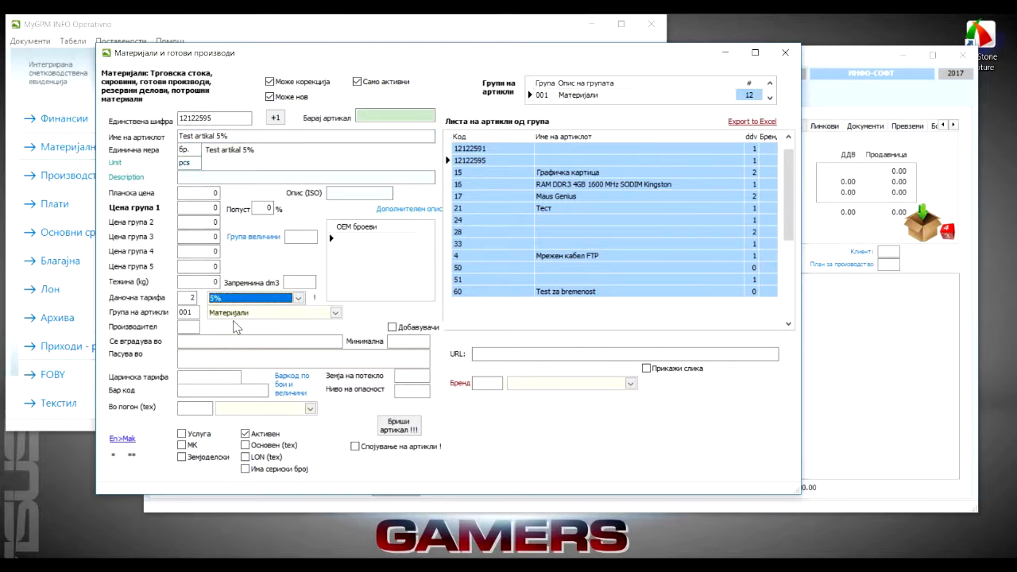
pyautogui.press('Tab')
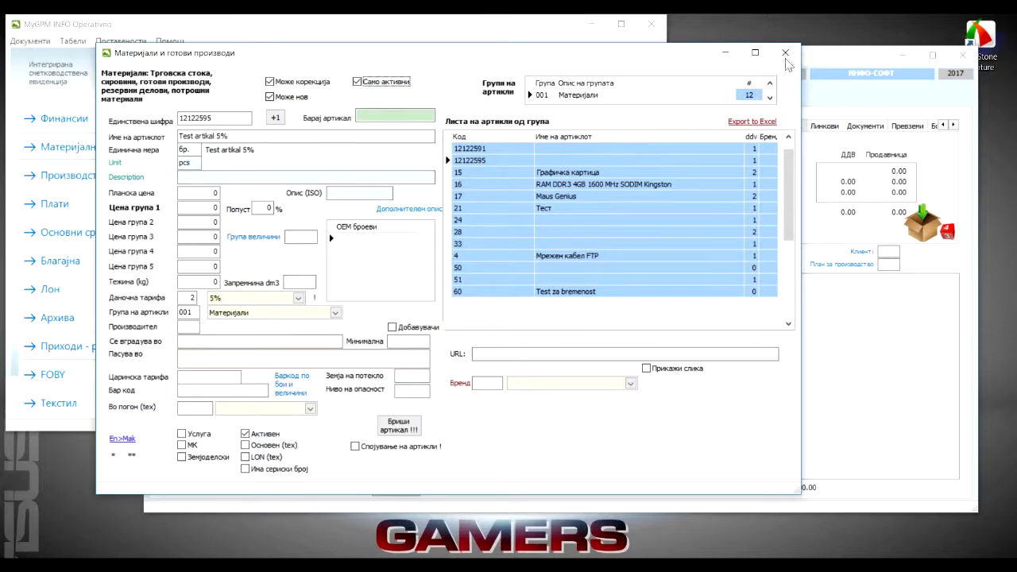
pyautogui.click(785, 52)
# Step: Search articles for "5%" from the third row and close the list without choosing one
pyautogui.click(190, 318)
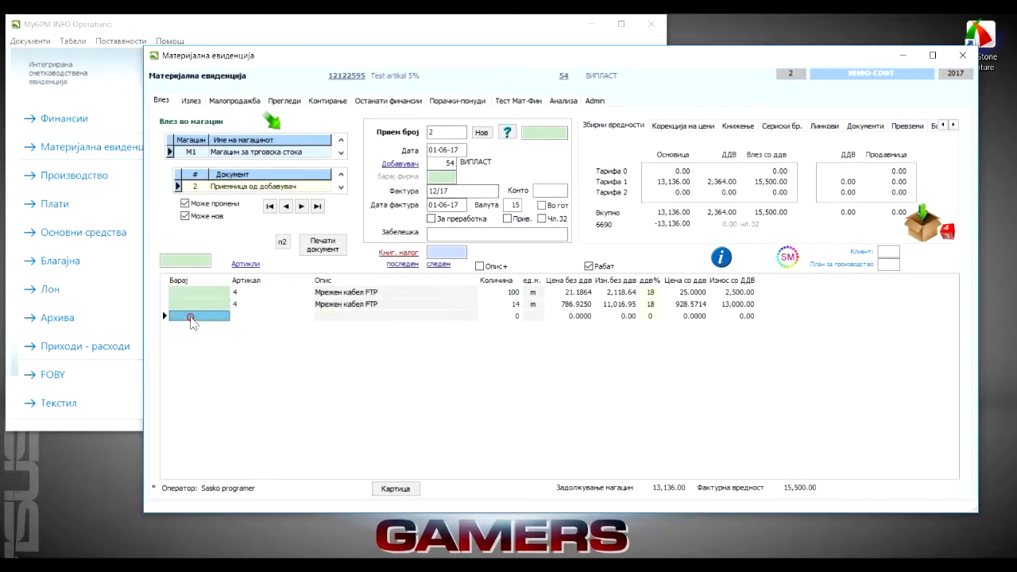
pyautogui.write('5%')
pyautogui.press('Return')
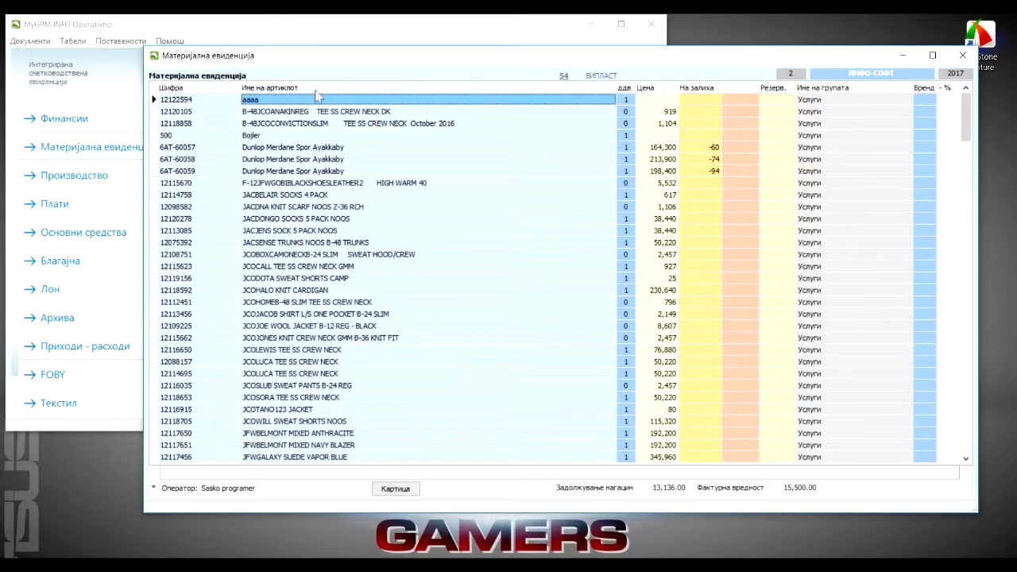
pyautogui.press('Escape')
# Step: Search articles for "test 5" from the third row and choose Test artikal 5%
pyautogui.click(191, 318)
pyautogui.write('test 5')
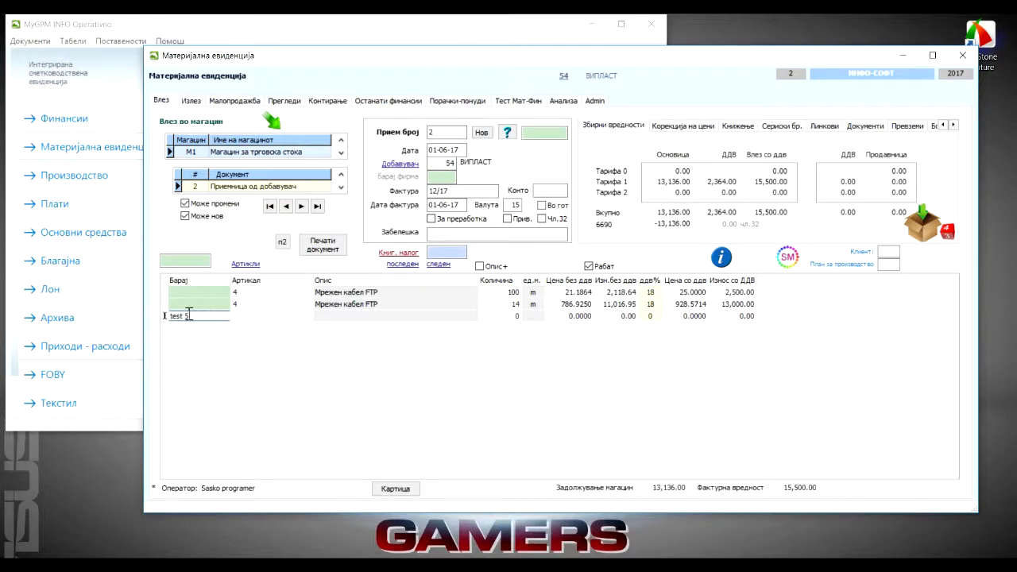
pyautogui.press('Return')
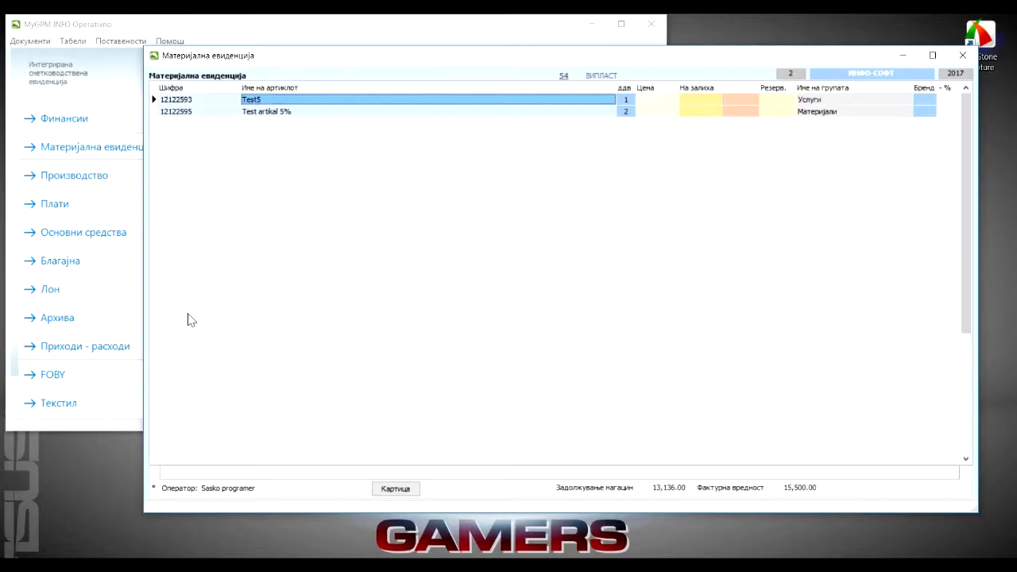
pyautogui.doubleClick(278, 113)
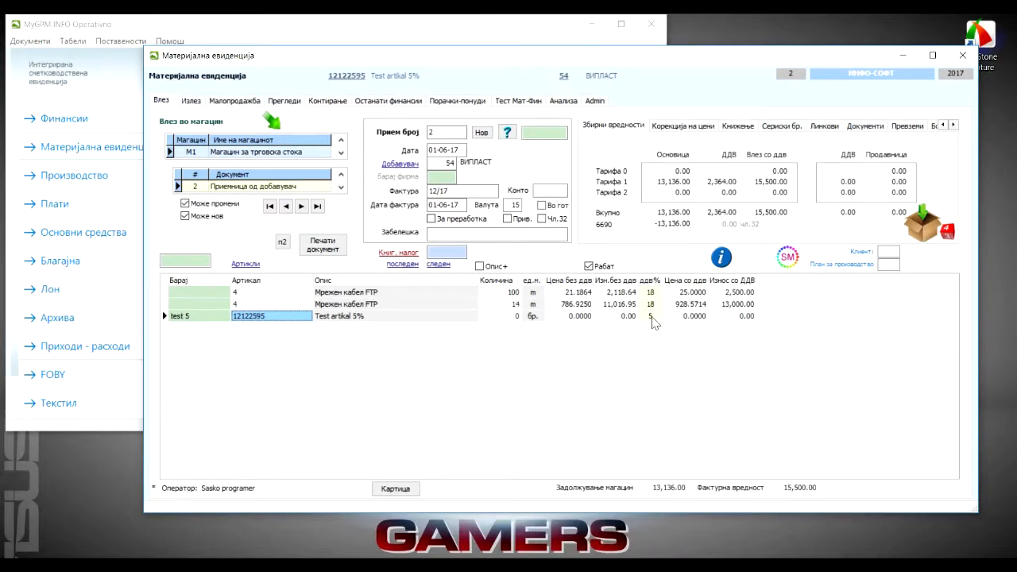
pyautogui.click(501, 305)
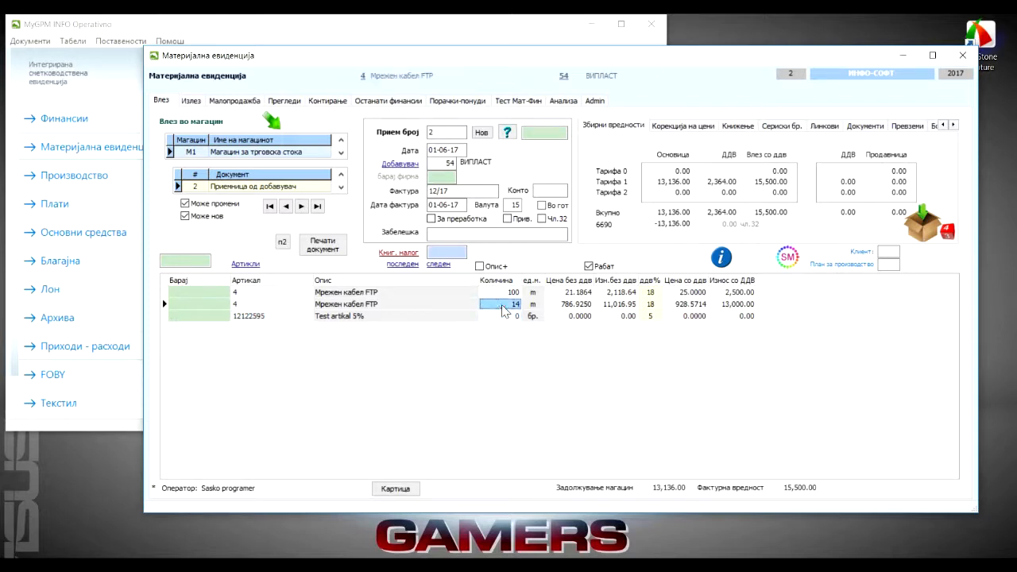
# Step: Delete the second Мрежен кабел FTP row, the one with quantity 14, from the receipt
pyautogui.hotkey('ctrl', 'Delete')
pyautogui.press('Return')
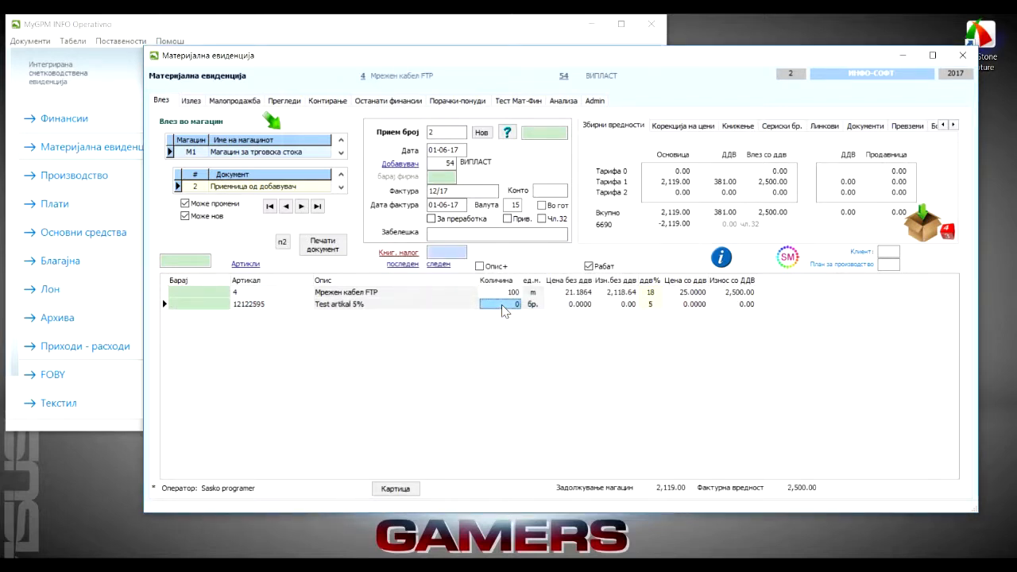
# Step: Enter quantity 100 and an Износ со ДДВ of 2500 for the Test artikal 5% row
pyautogui.write('1000')
pyautogui.press('BackSpace')
pyautogui.press('Return')
pyautogui.press('Return')
pyautogui.press('Return')
pyautogui.press('Return')
pyautogui.press('Return')
pyautogui.press('Return')
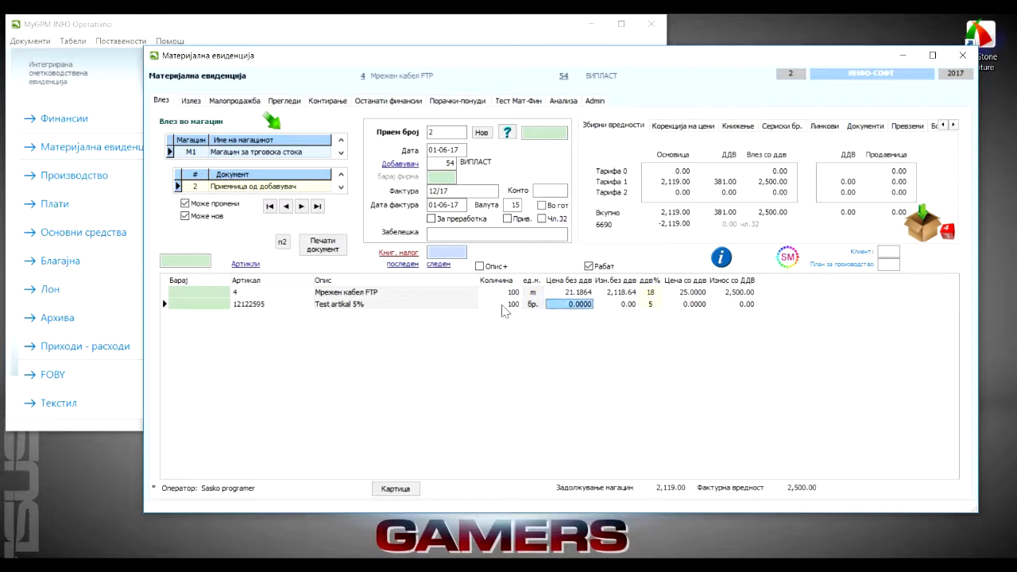
pyautogui.write('2500')
pyautogui.press('Return')
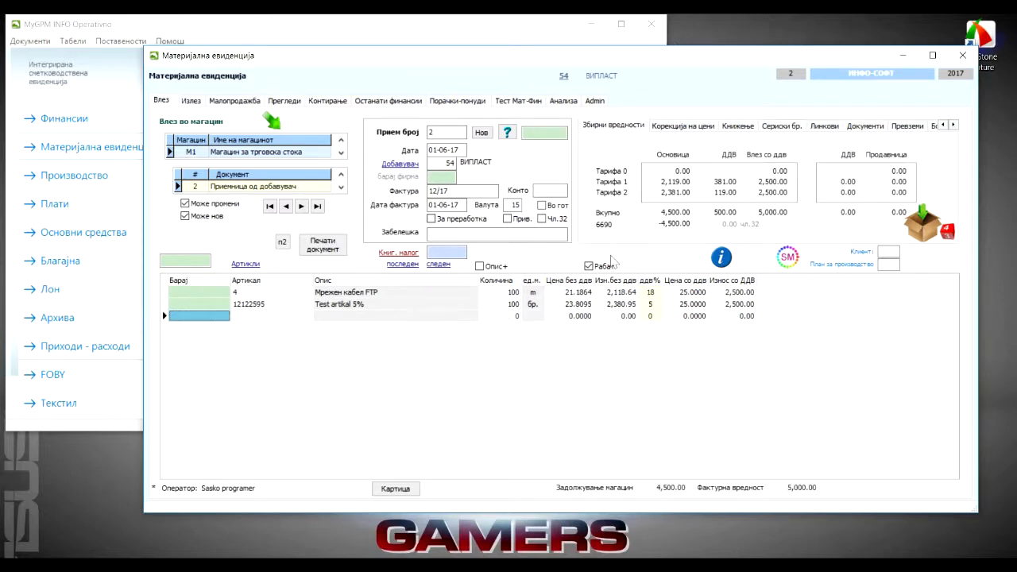
# Step: Check the Test artikal 5% row's price and amount fields, and preview the receipt's printout before closing it
pyautogui.click(574, 305)
pyautogui.click(615, 305)
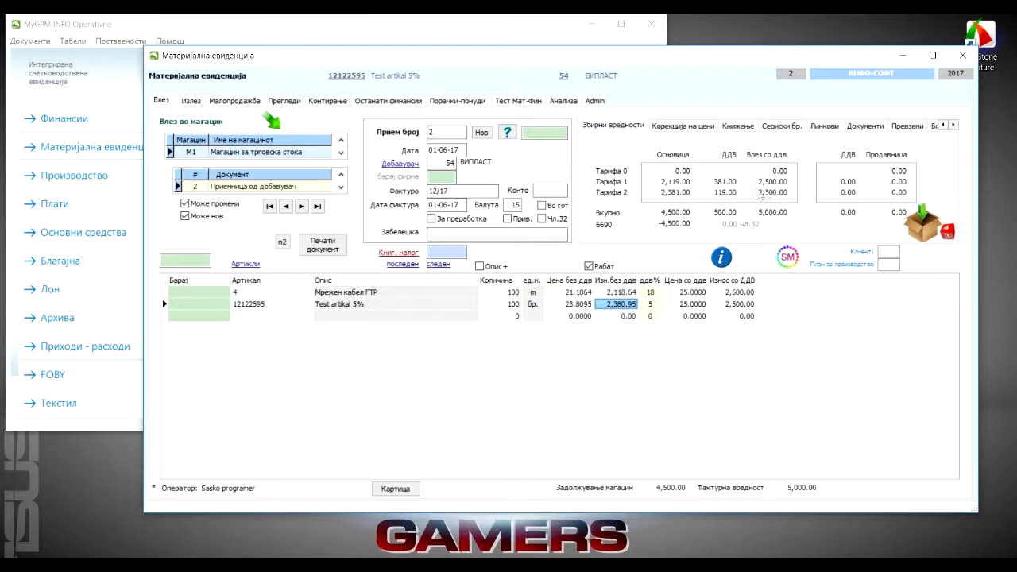
pyautogui.click(685, 304)
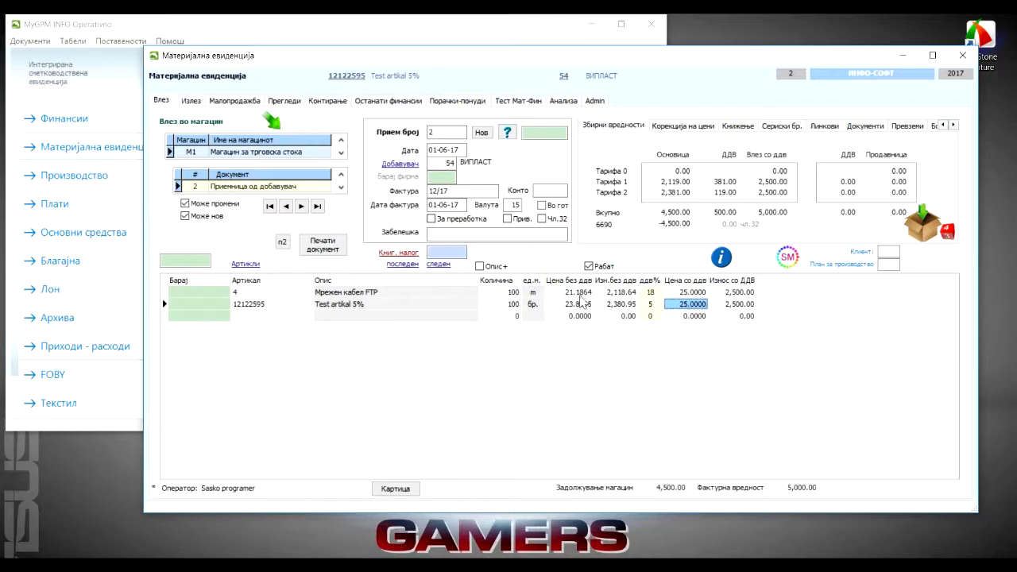
pyautogui.click(337, 251)
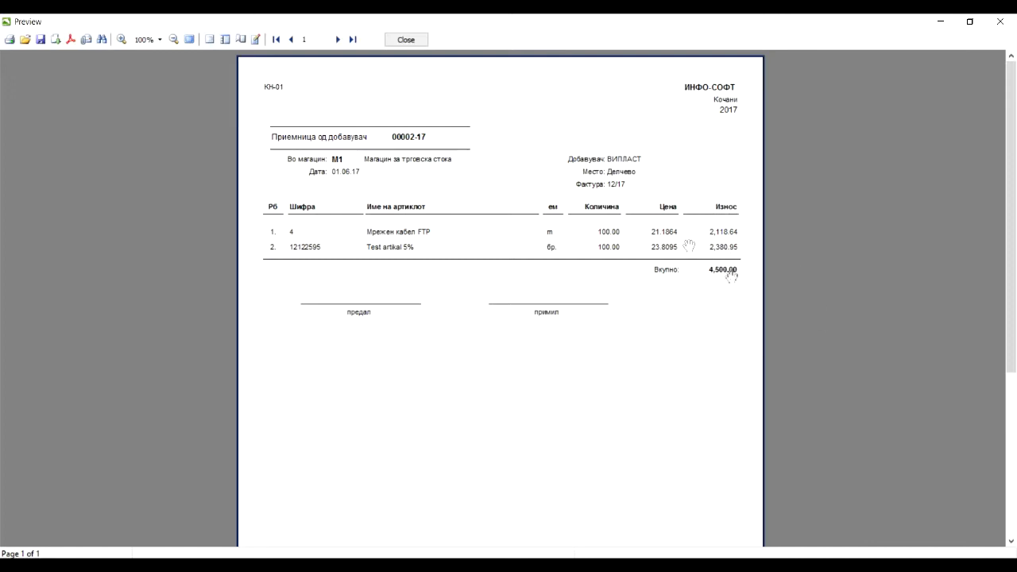
pyautogui.click(406, 39)
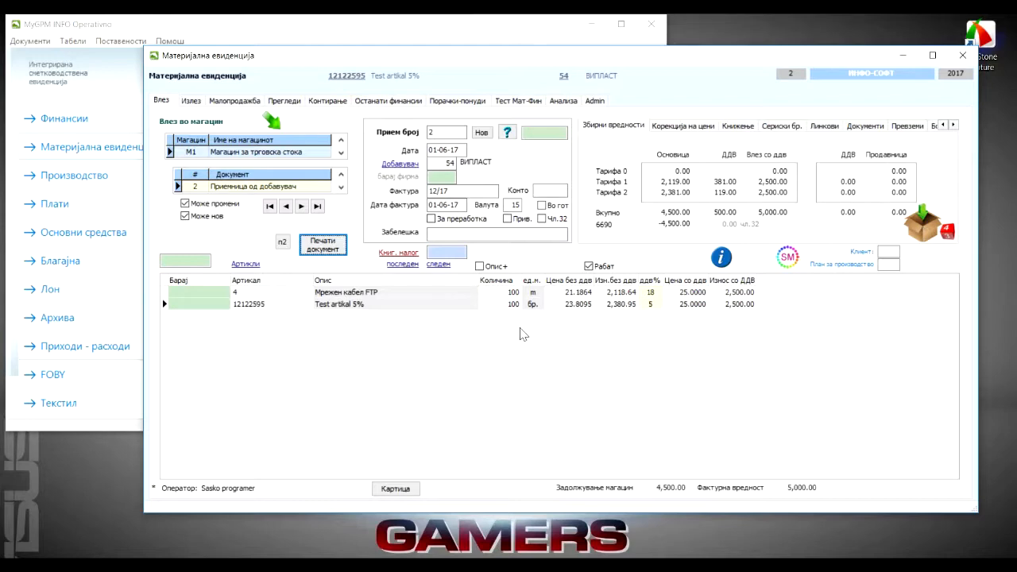
# Step: Create a new goods receipt in warehouse M1 and try twice to add another while it is still empty
pyautogui.moveTo(633, 60); pyautogui.dragTo(581, 56)
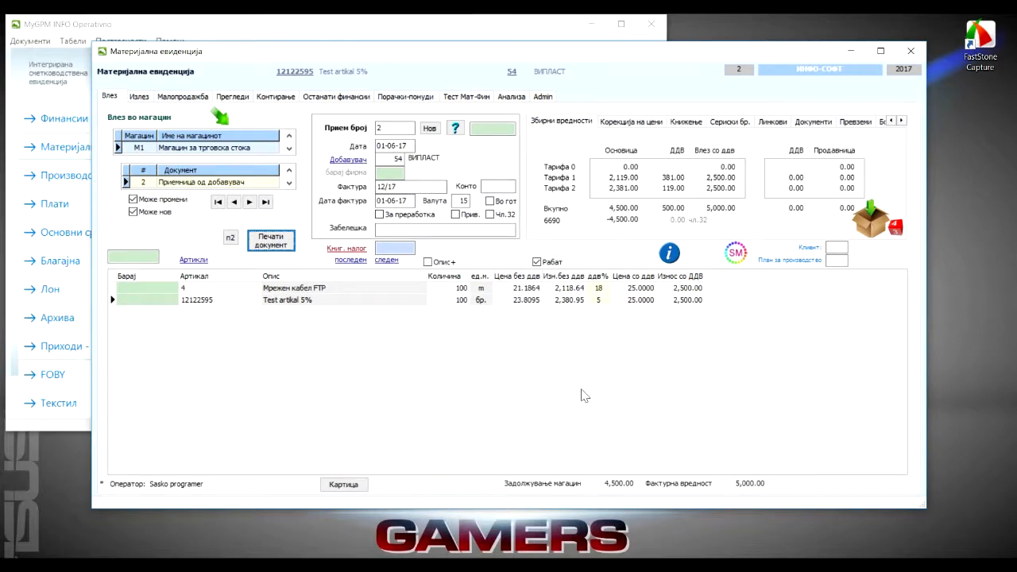
pyautogui.click(430, 130)
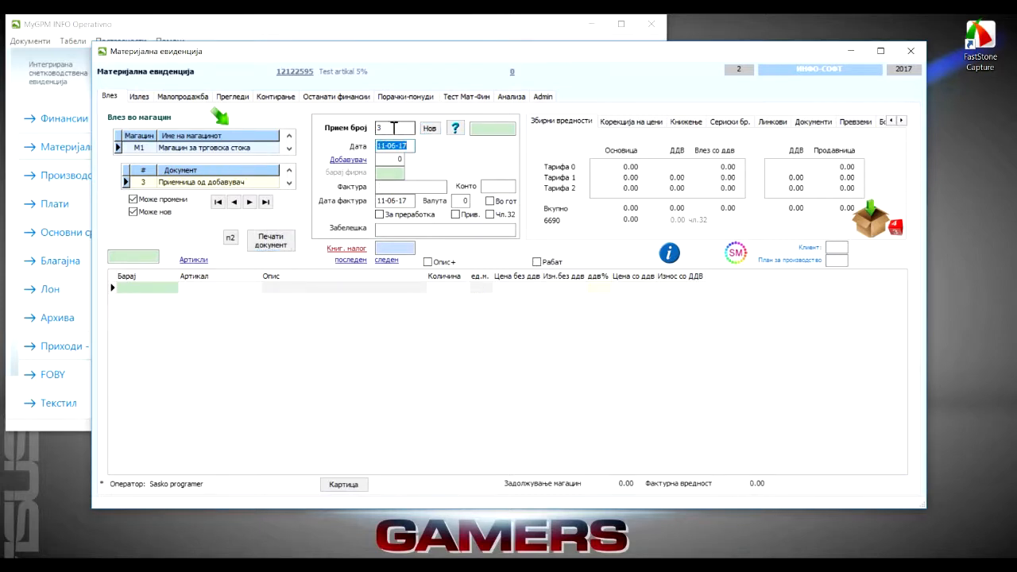
pyautogui.click(429, 130)
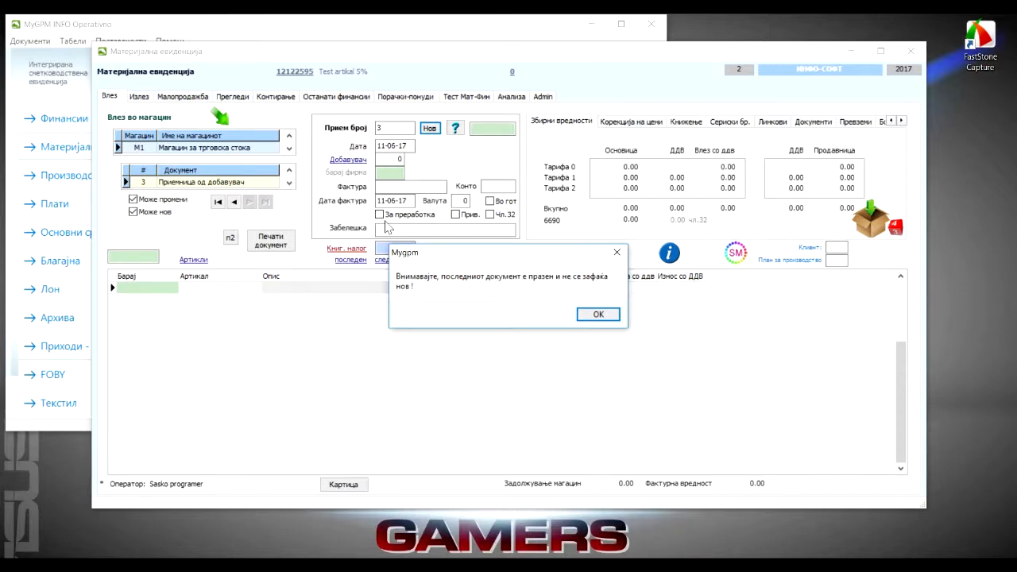
pyautogui.click(598, 314)
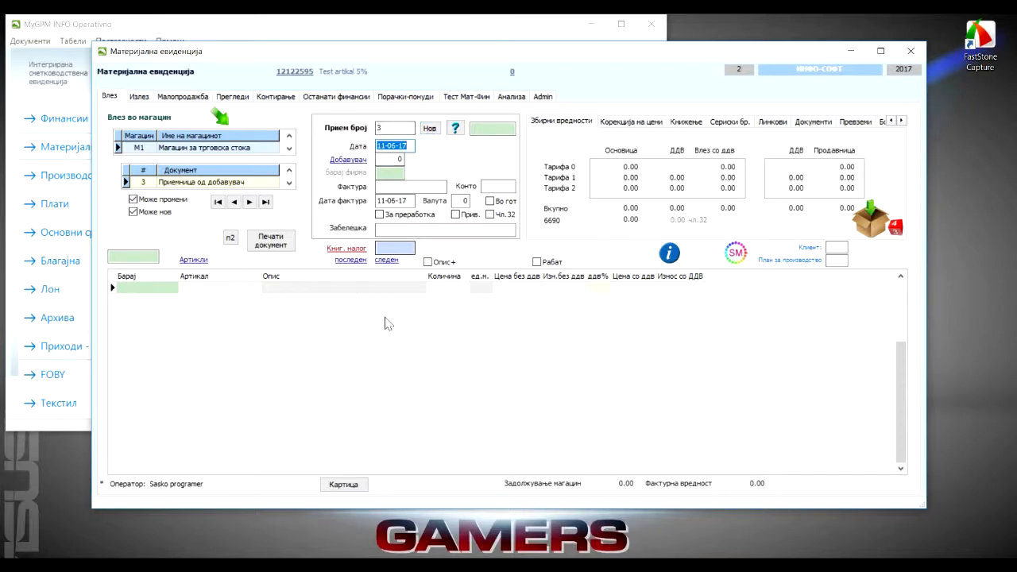
pyautogui.click(427, 130)
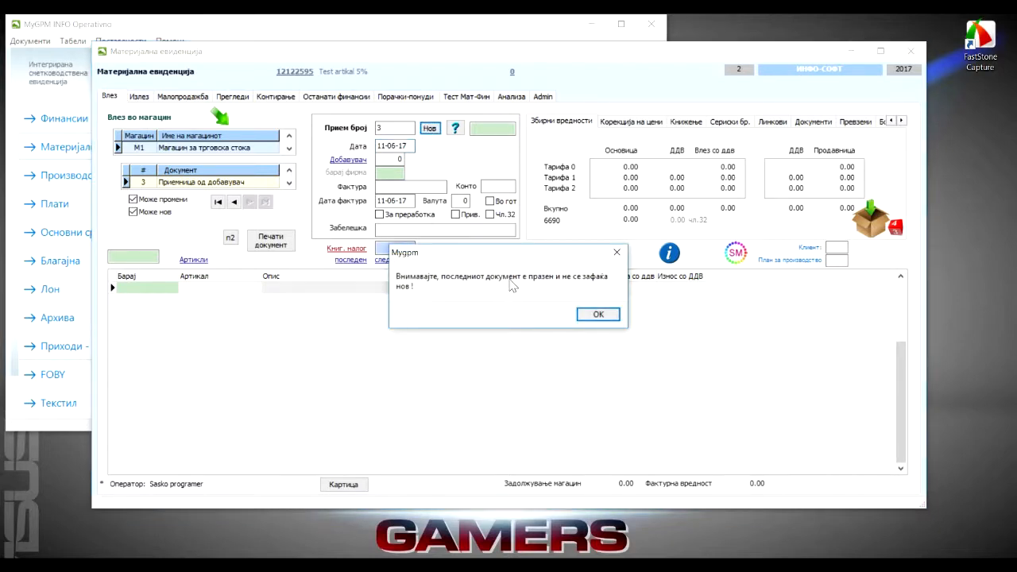
pyautogui.click(598, 314)
# Step: Create a goods receipt with its own number by entering 10 as the Прием број
pyautogui.click(397, 130)
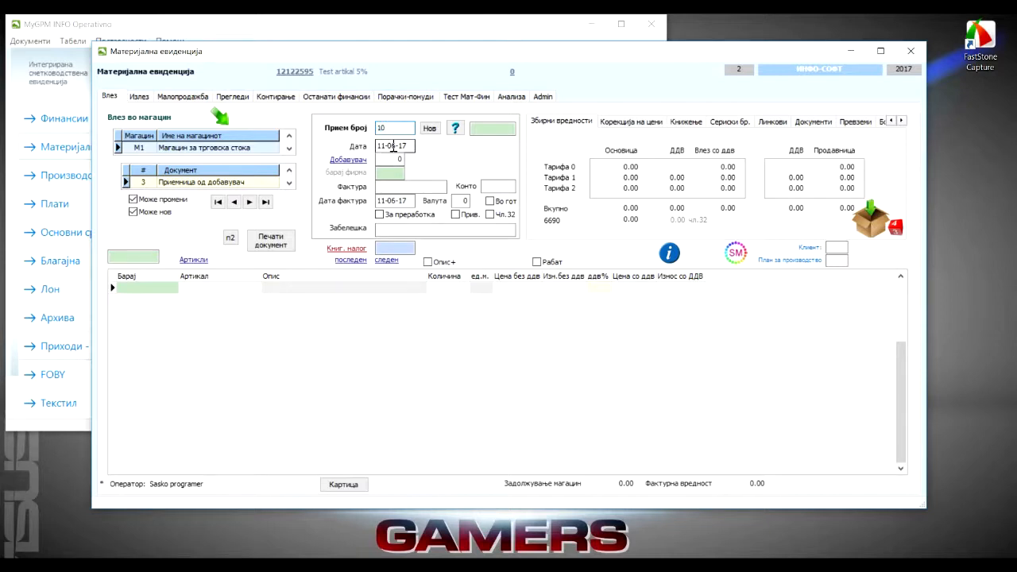
pyautogui.click(392, 147)
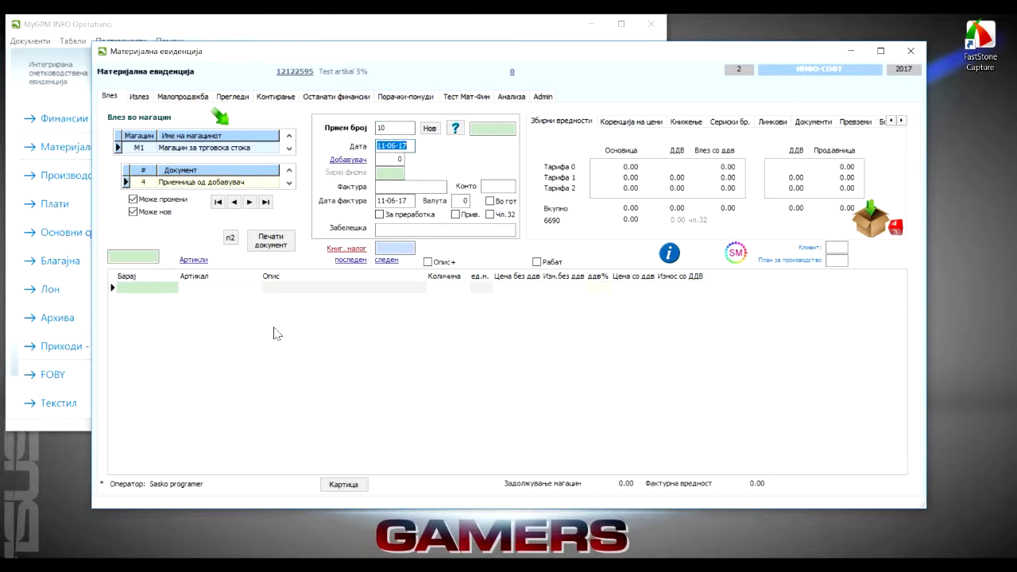
pyautogui.click(379, 128)
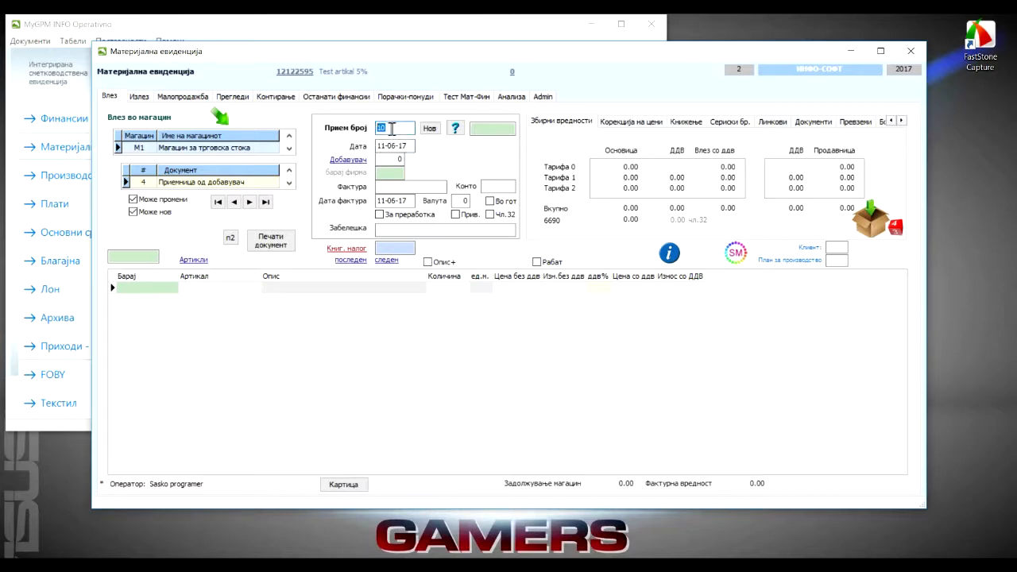
# Step: Turn off the Може нов and Може промени options for the receipts
pyautogui.click(134, 210)
pyautogui.click(134, 201)
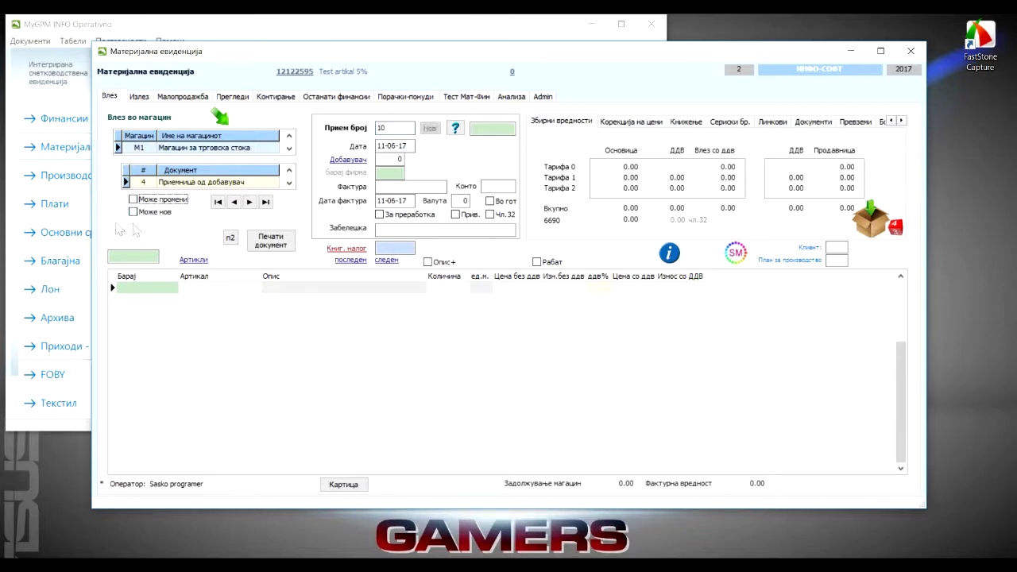
# Step: Open receipt 1 and receipt 2 in turn by entering each number as the Прием број
pyautogui.click(382, 128)
pyautogui.write('1')
pyautogui.press('Return')
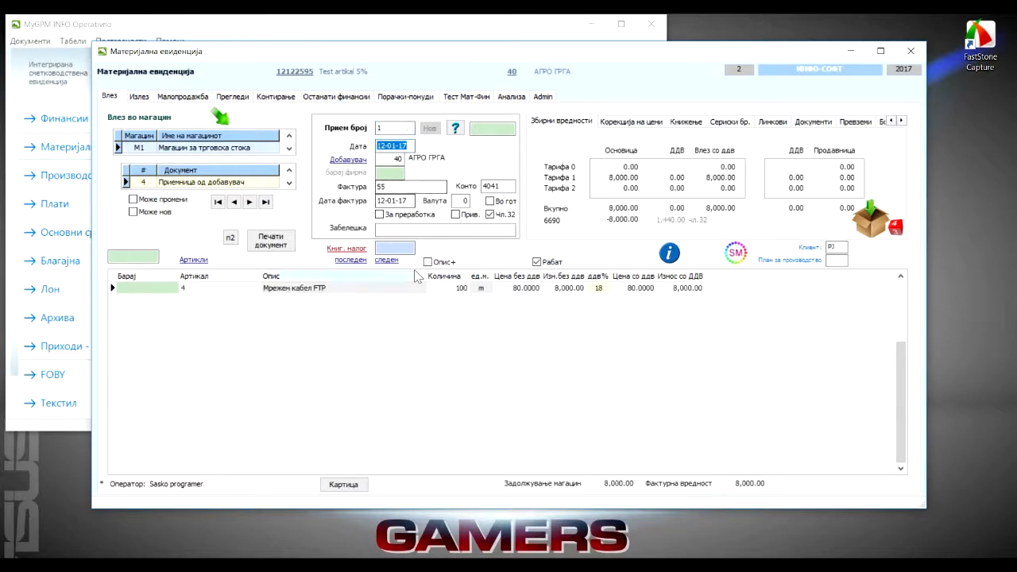
pyautogui.moveTo(388, 129); pyautogui.dragTo(369, 129)
pyautogui.write('2')
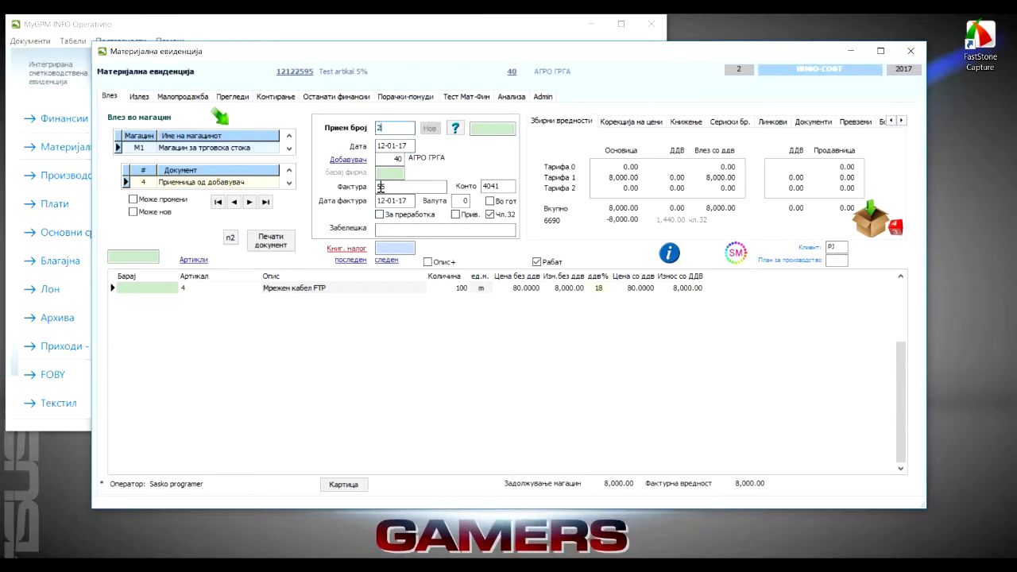
pyautogui.press('Return')
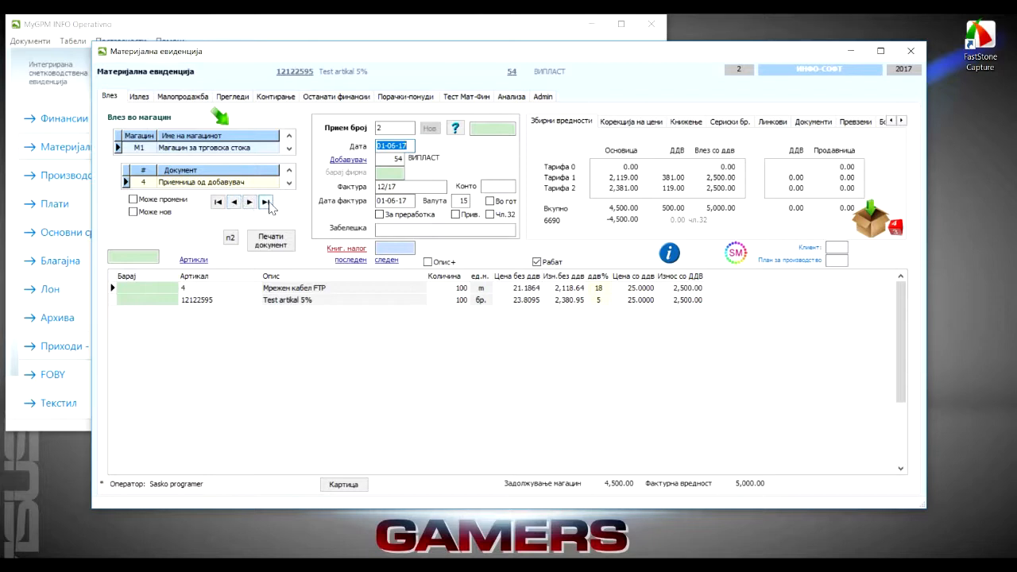
# Step: Browse the M1 receipts, going to the last and first documents and moving backward and forward one at a time
pyautogui.click(216, 204)
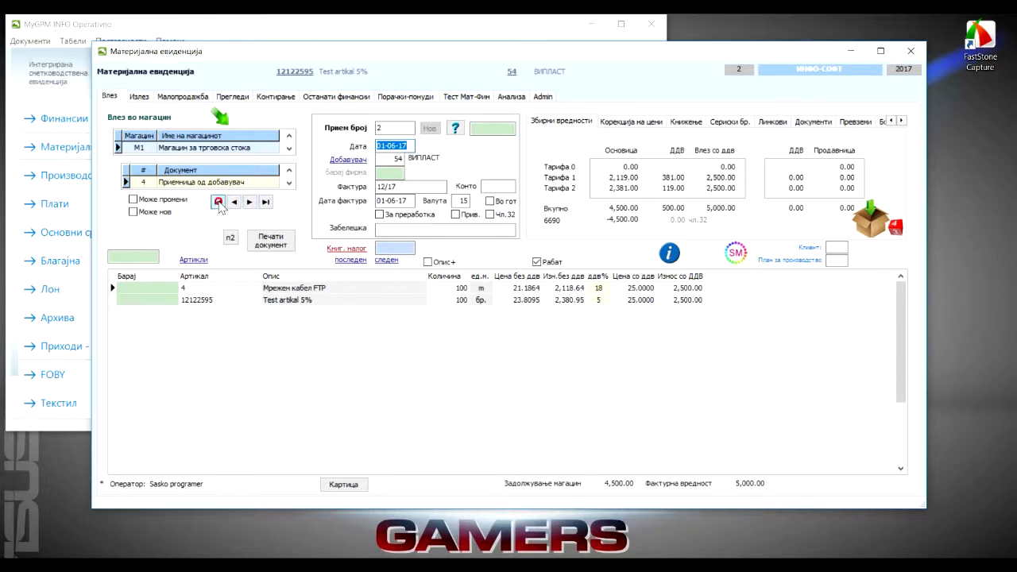
pyautogui.click(266, 202)
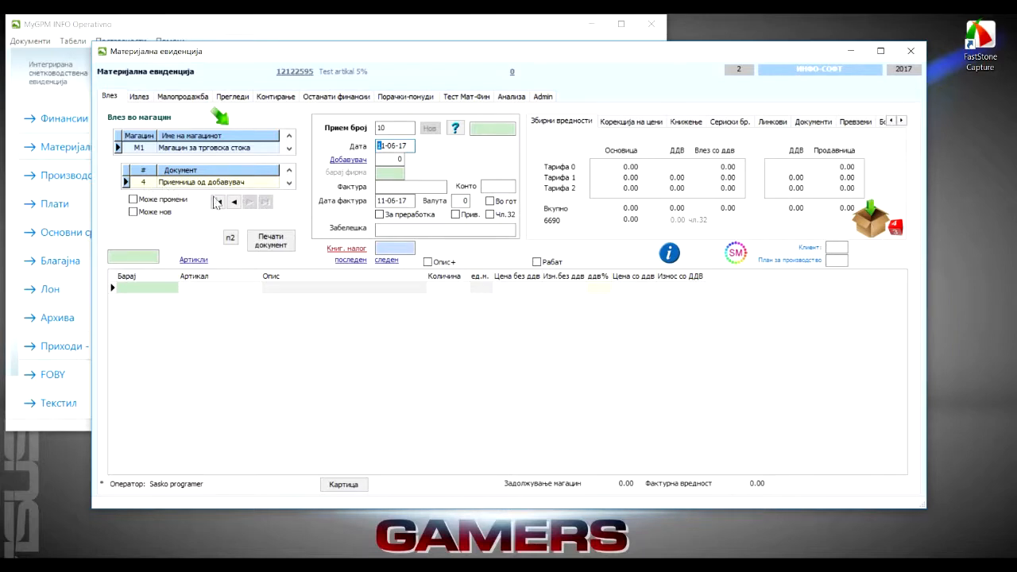
pyautogui.click(233, 205)
pyautogui.click(233, 205)
pyautogui.click(233, 205)
pyautogui.click(234, 205)
pyautogui.click(249, 205)
pyautogui.click(249, 205)
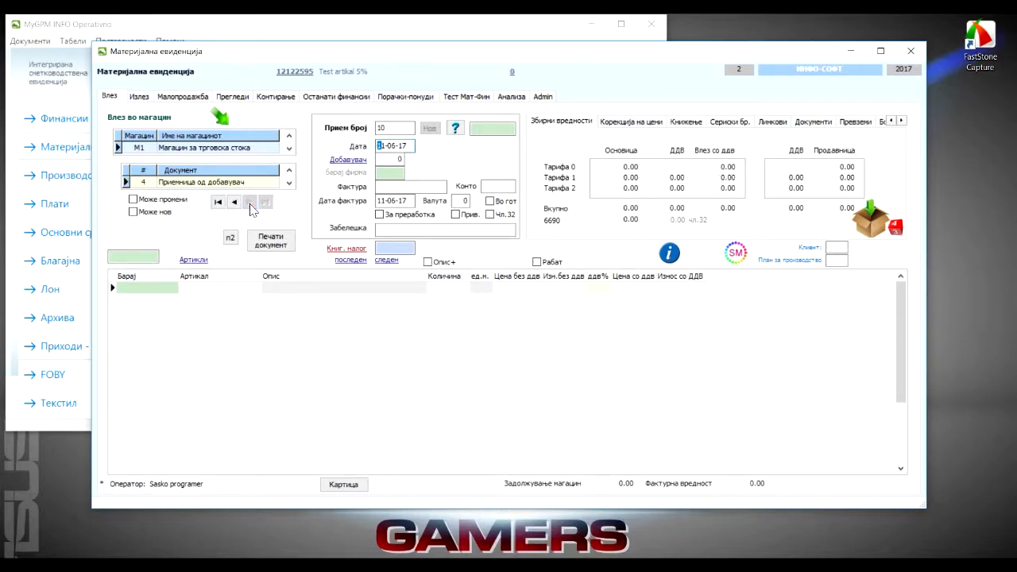
pyautogui.click(218, 202)
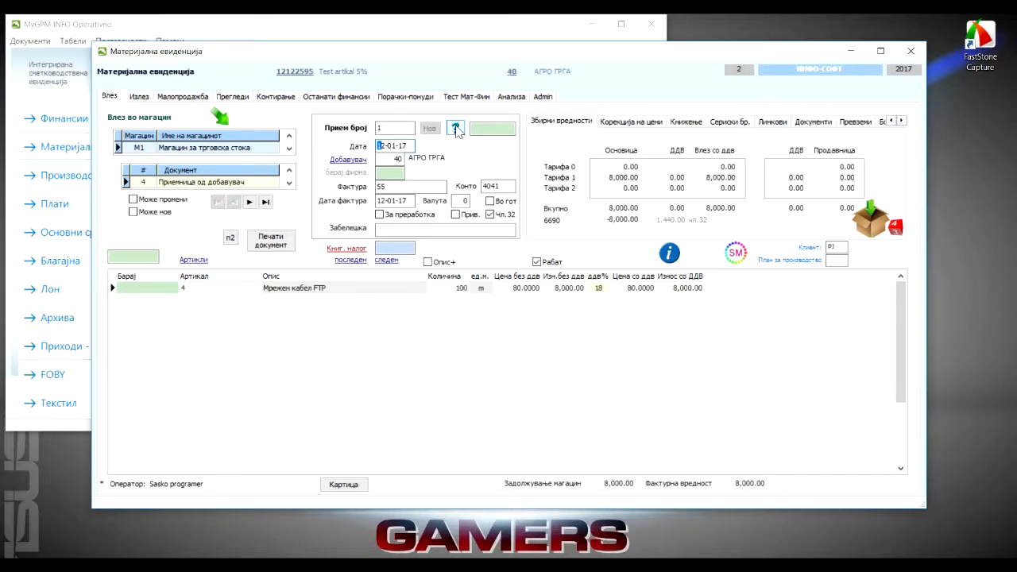
# Step: Display the list of M1 receipts and open receipt 2 and receipt 10 from it
pyautogui.click(455, 129)
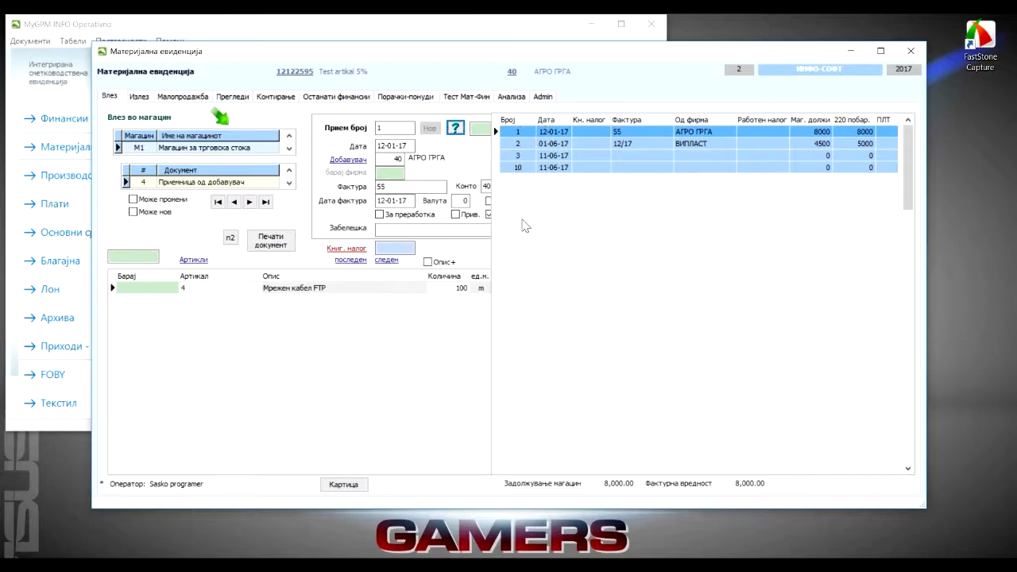
pyautogui.doubleClick(598, 149)
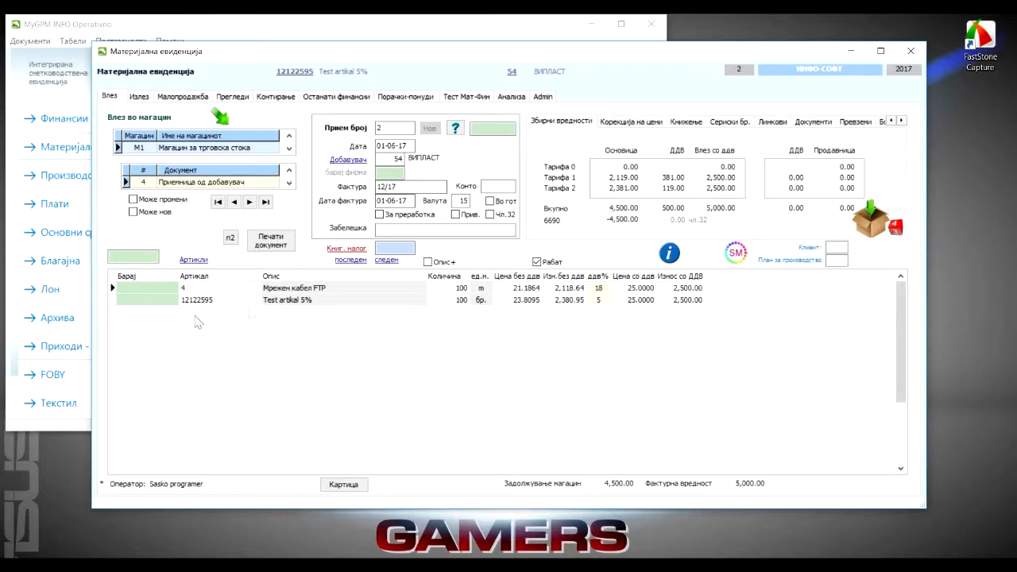
pyautogui.click(455, 127)
pyautogui.doubleClick(552, 168)
pyautogui.click(455, 128)
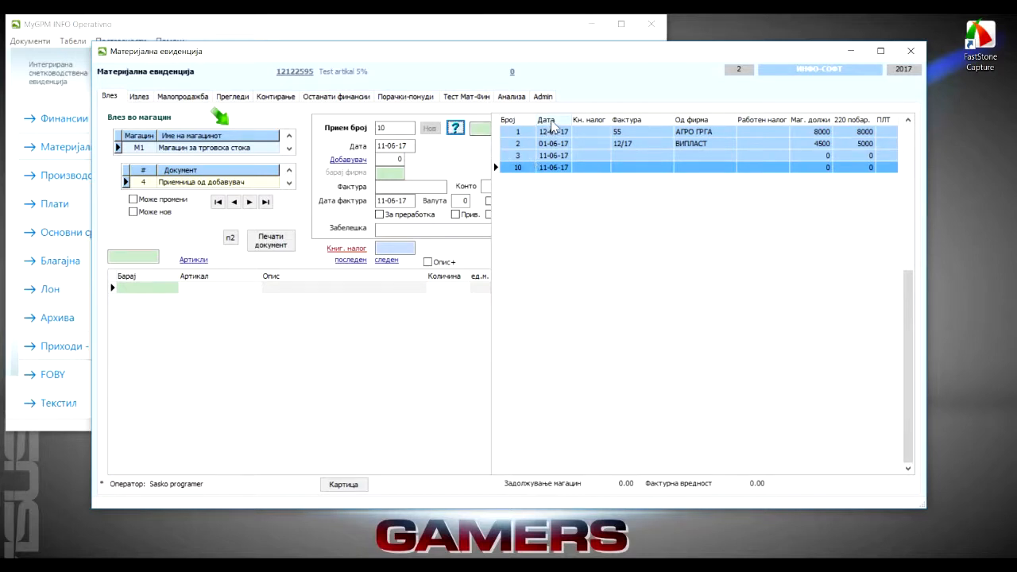
pyautogui.click(479, 129)
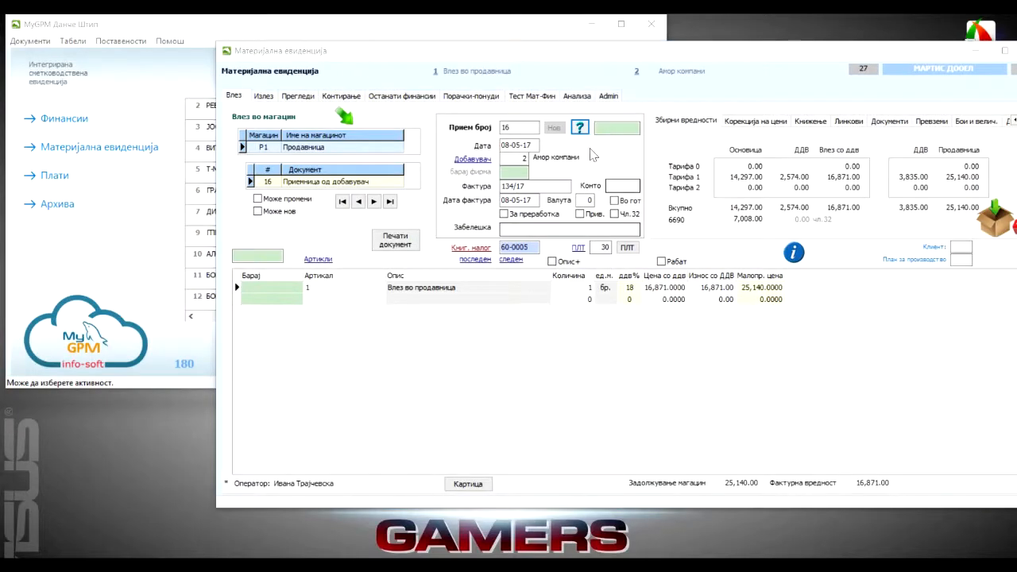
# Step: Display the receipt list for warehouse P1 and examine its Кн. налог column
pyautogui.click(581, 130)
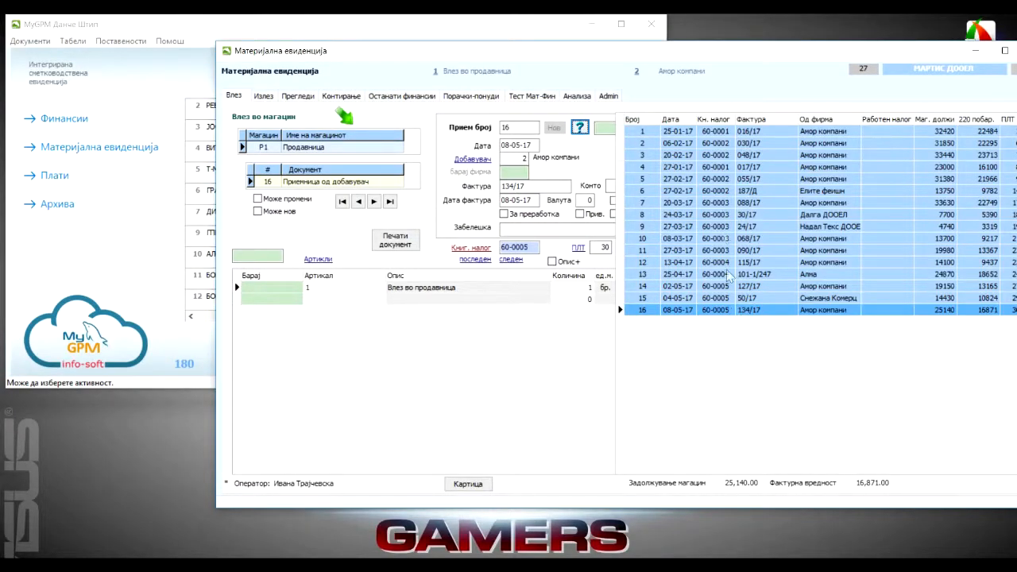
pyautogui.click(714, 120)
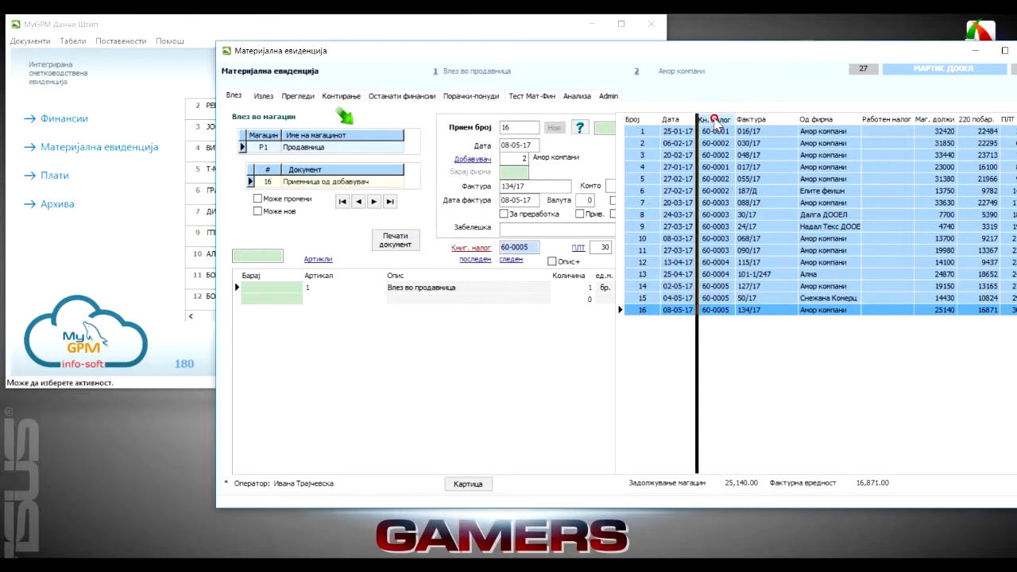
# Step: Search the P1 receipts for invoice number 127 and open receipt 14 with invoice 127/17
pyautogui.click(616, 128)
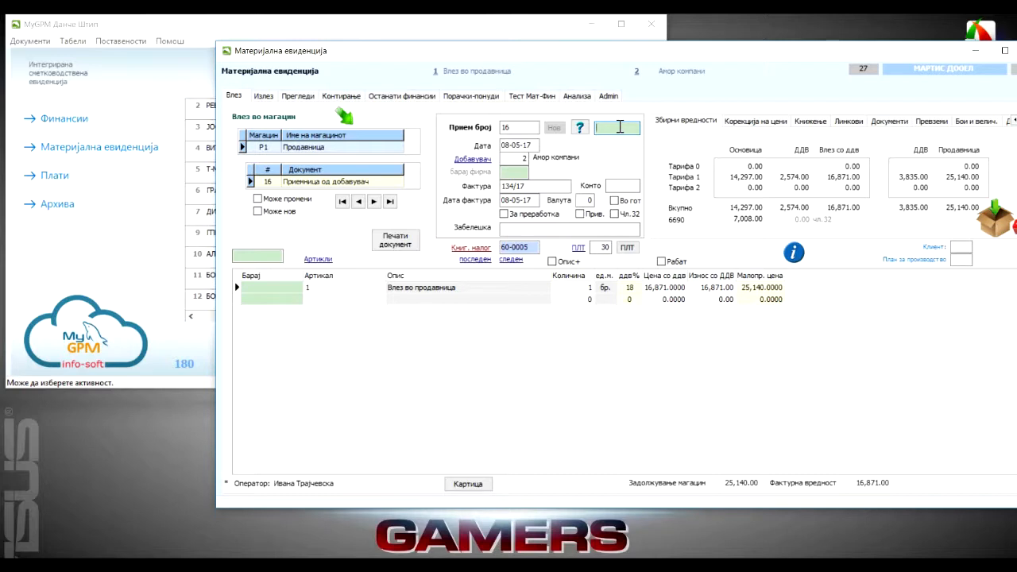
pyautogui.write('1')
pyautogui.press('Return')
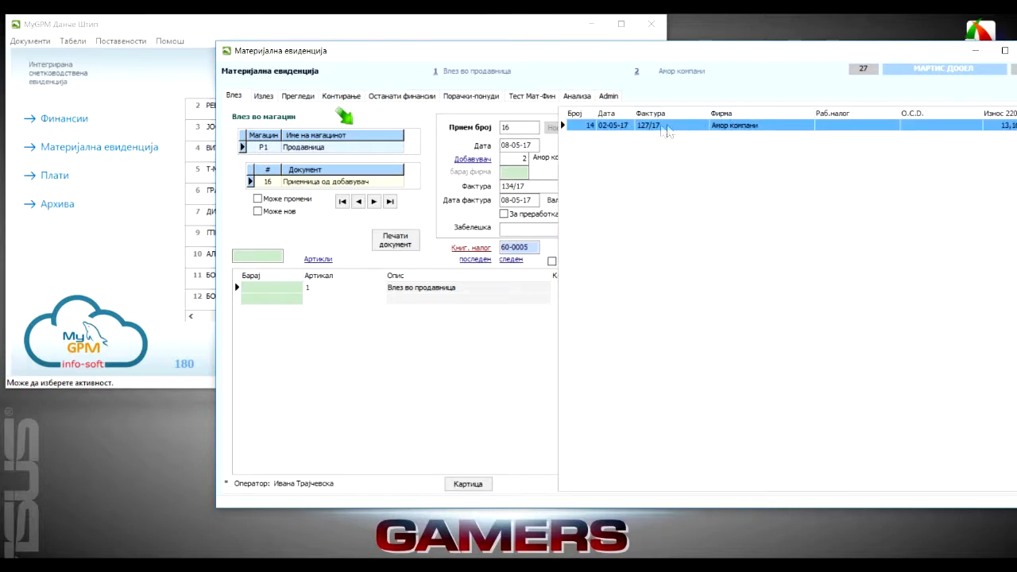
pyautogui.doubleClick(648, 126)
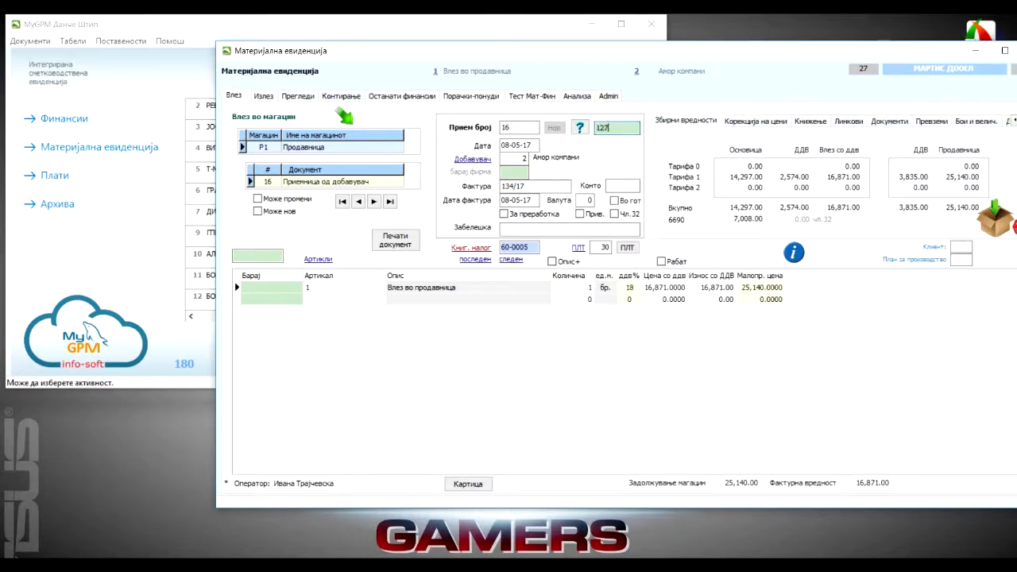
pyautogui.press('Return')
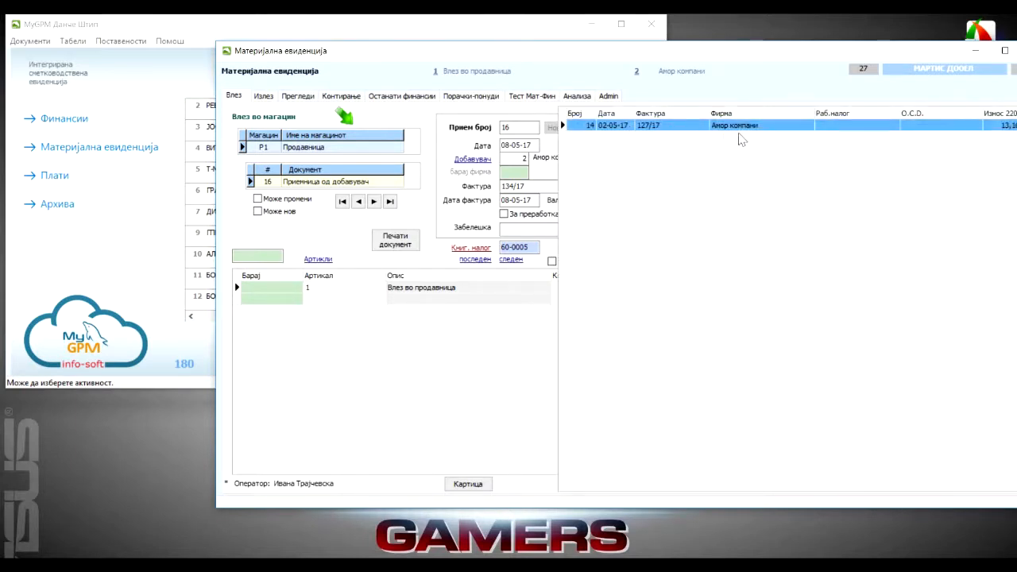
pyautogui.doubleClick(745, 126)
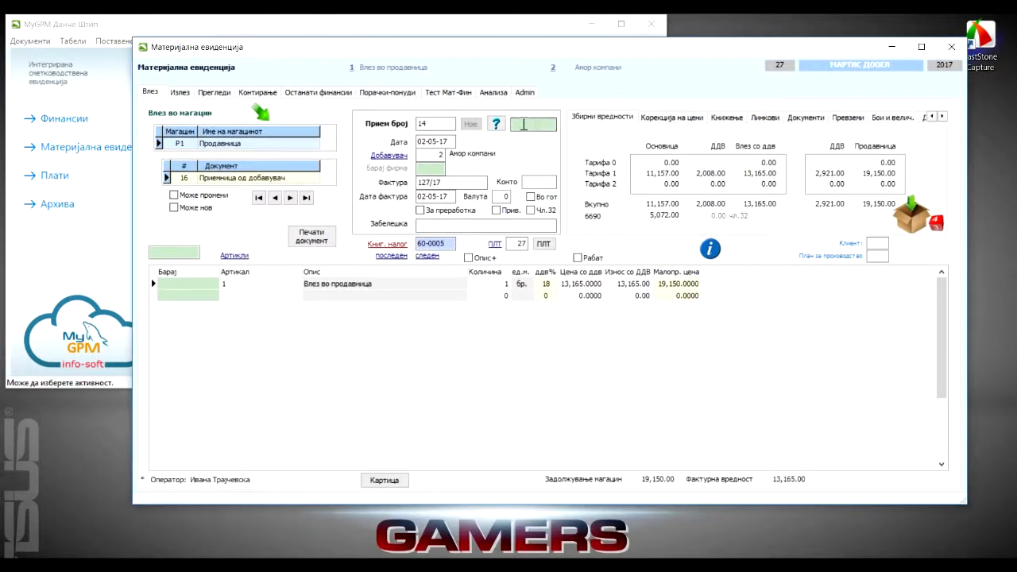
# Step: Display the full receipt list for warehouse P1 again from receipt 14
pyautogui.click(496, 125)
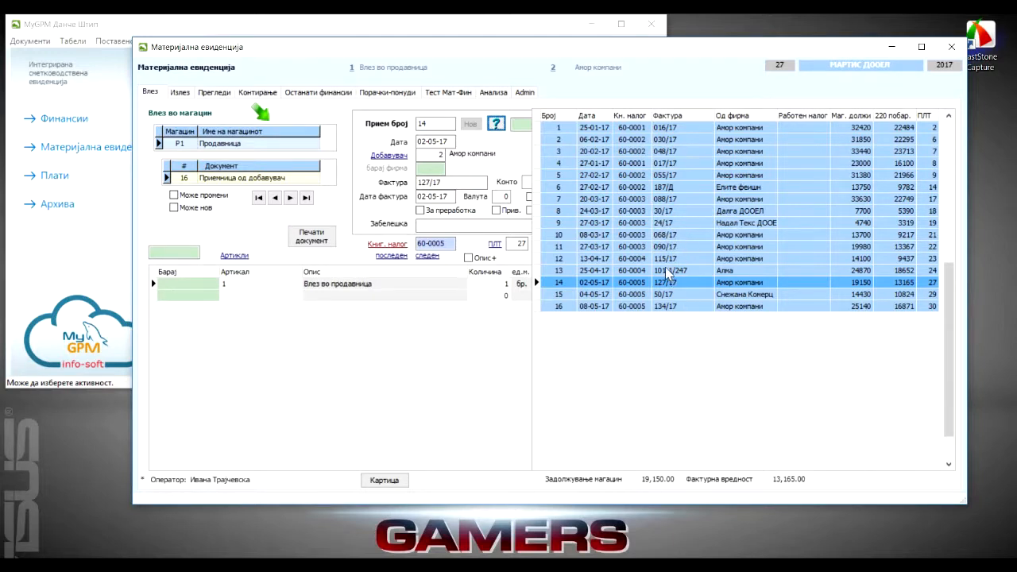
# Step: Close the full P1 receipt list, search the receipts for invoices containing 5, and close the search results
pyautogui.click(496, 124)
pyautogui.click(539, 125)
pyautogui.write('5')
pyautogui.press('Return')
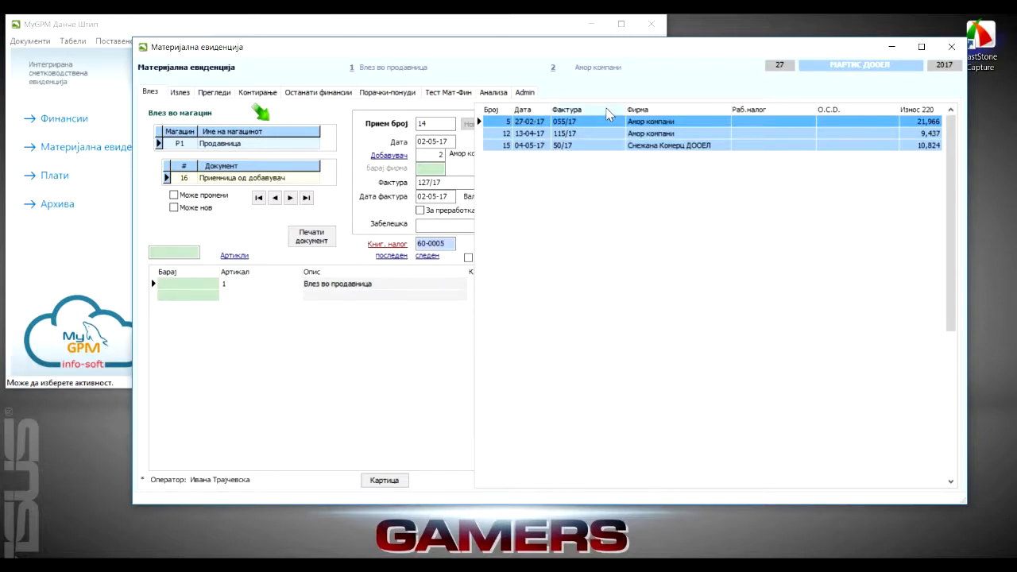
pyautogui.click(606, 111)
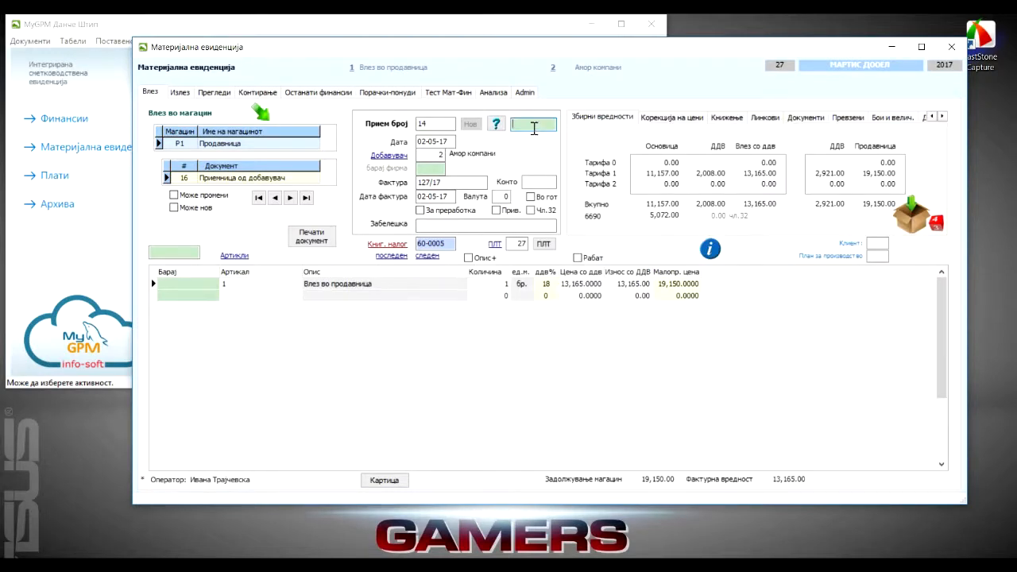
# Step: Search the P1 receipts by supplier with "amor" and open receipt 5 from Амор компани
pyautogui.write('amor')
pyautogui.press('Return')
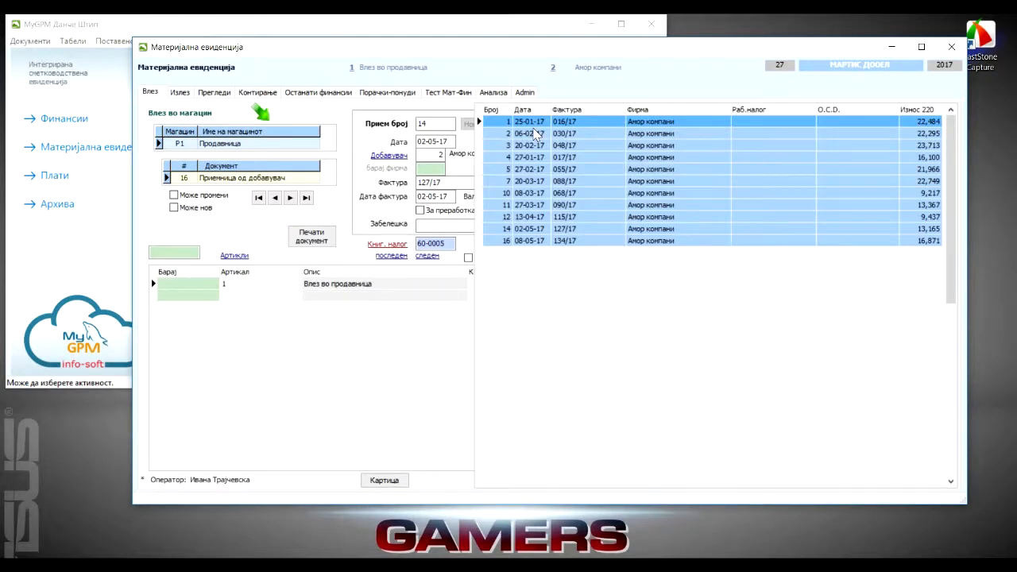
pyautogui.doubleClick(656, 170)
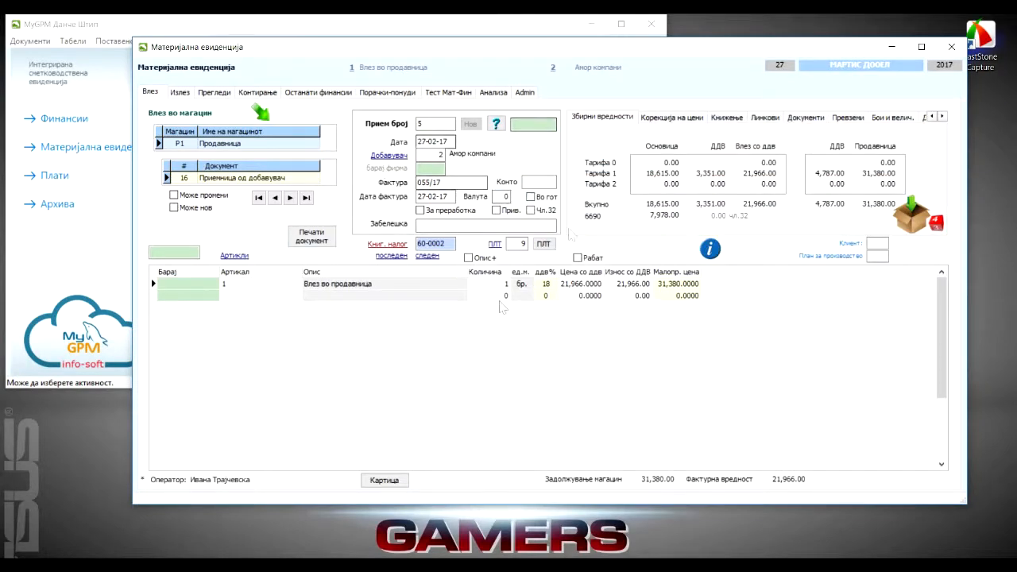
# Step: Search the P1 receipts for suppliers matching "a" and open receipt 15 from Снежана Комерц ДООЕЛ
pyautogui.click(526, 125)
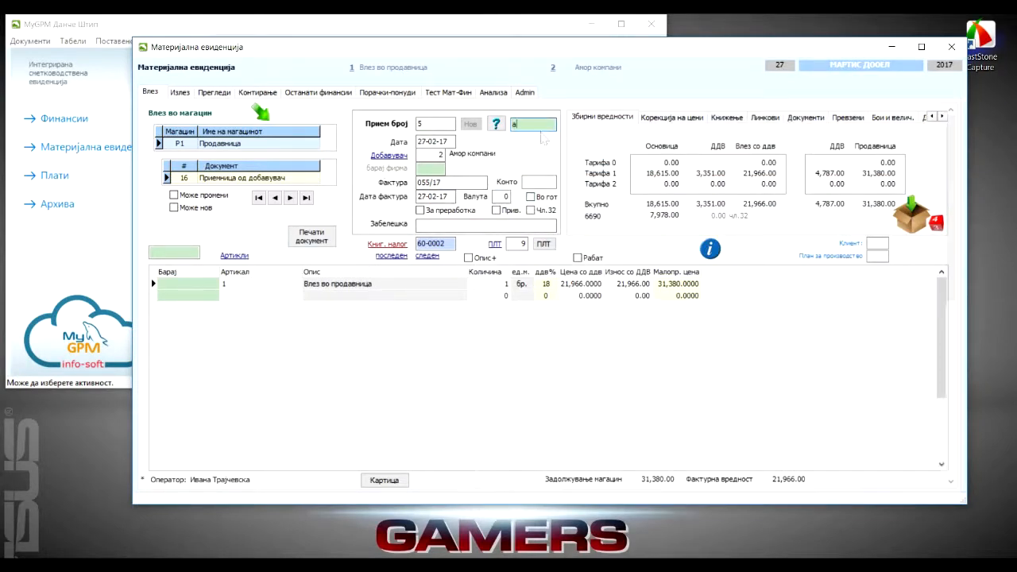
pyautogui.write('a')
pyautogui.press('Return')
pyautogui.doubleClick(665, 288)
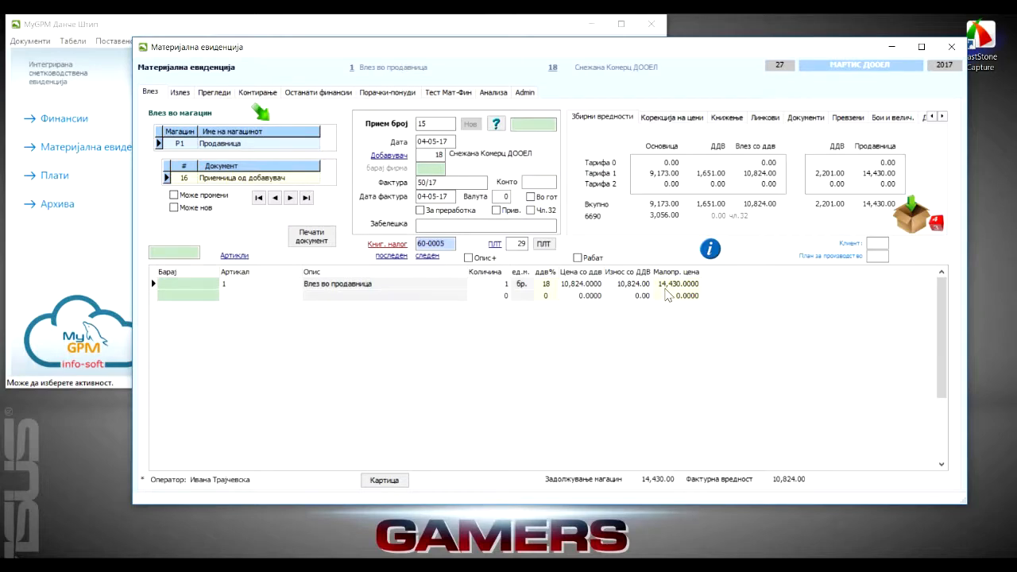